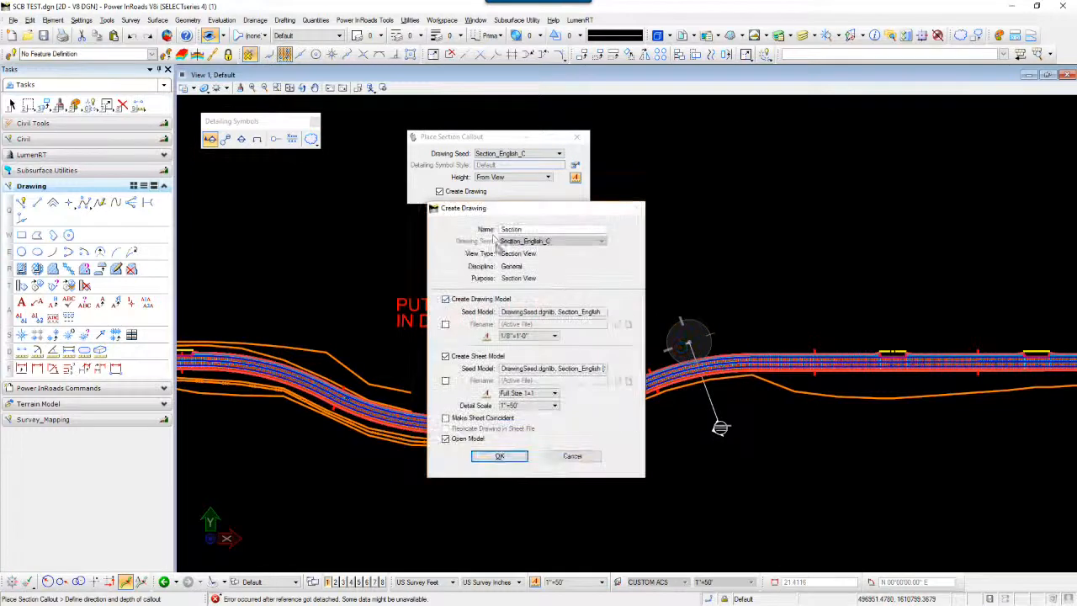
- Create a section drawing and sheet named Section A with the drawing model scale set to 1"=10'
{"action": "left_click", "coordinate": [534, 230]}
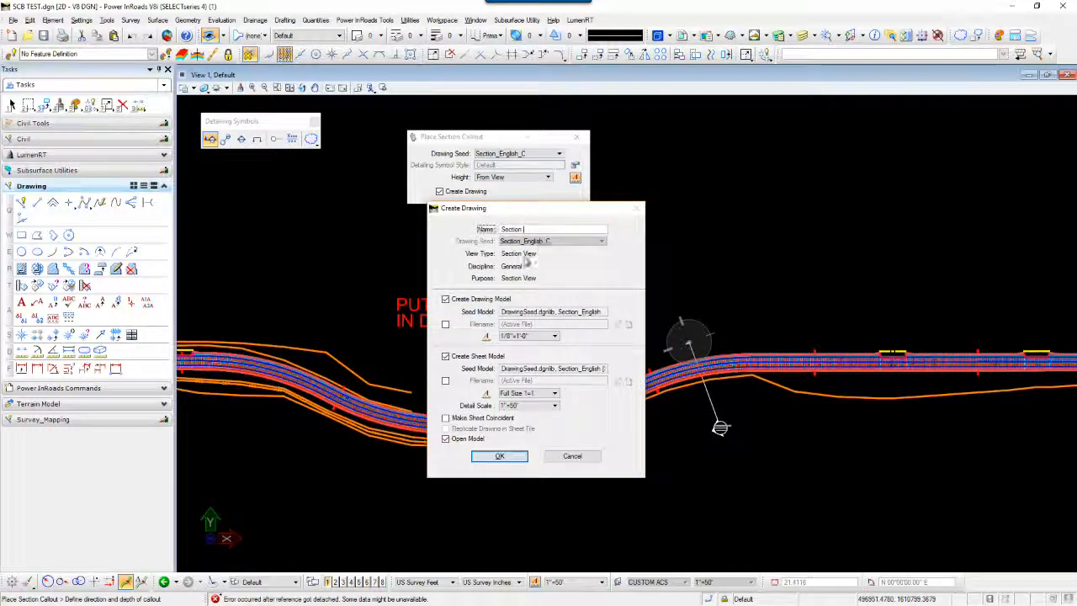
{"action": "left_click", "coordinate": [546, 336]}
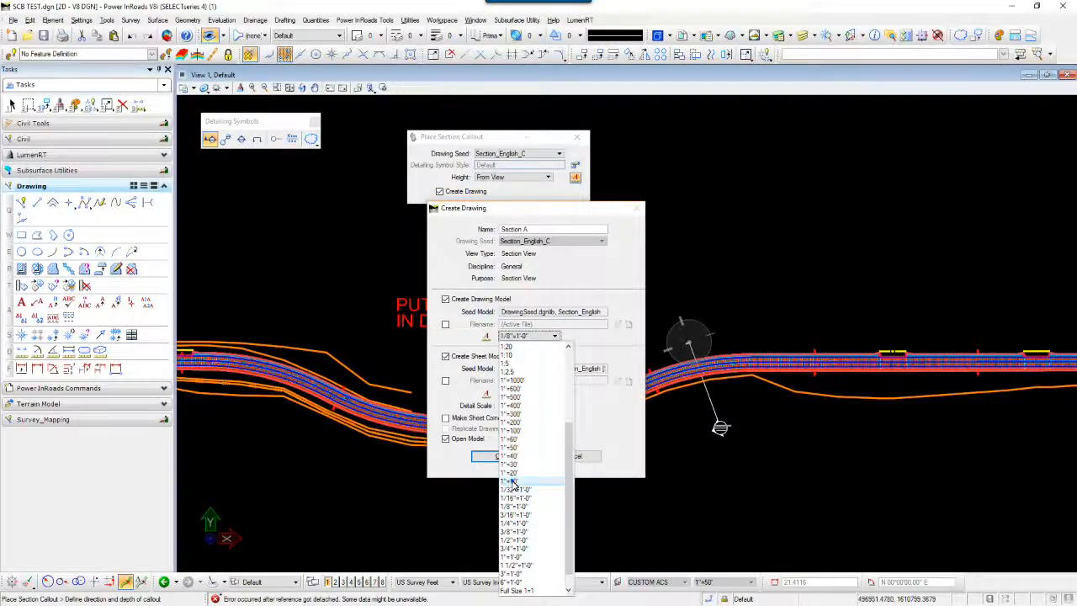
{"action": "left_click", "coordinate": [513, 481]}
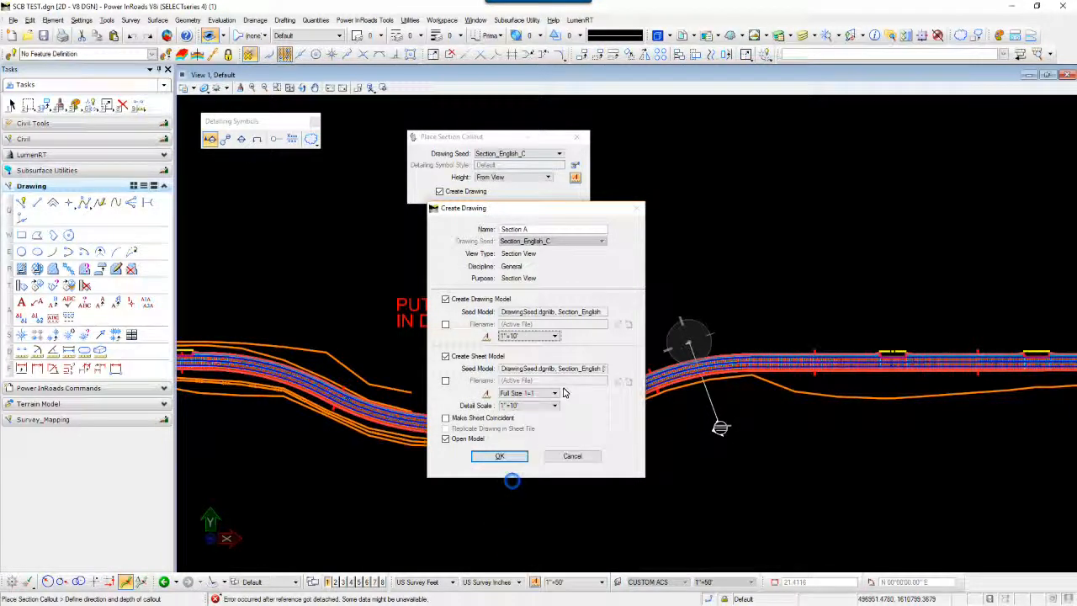
{"action": "left_click", "coordinate": [501, 456]}
{"action": "left_click", "coordinate": [582, 350]}
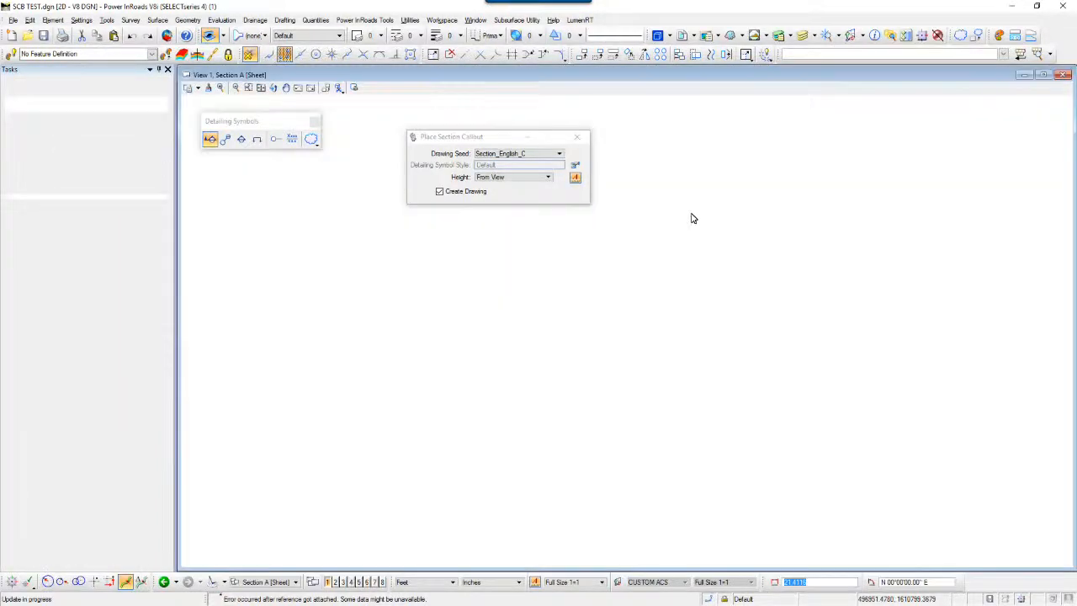
- Move the Section A reference to the upper left area inside the sheet border and close the references list
{"action": "left_click", "coordinate": [682, 35]}
{"action": "right_click", "coordinate": [673, 89]}
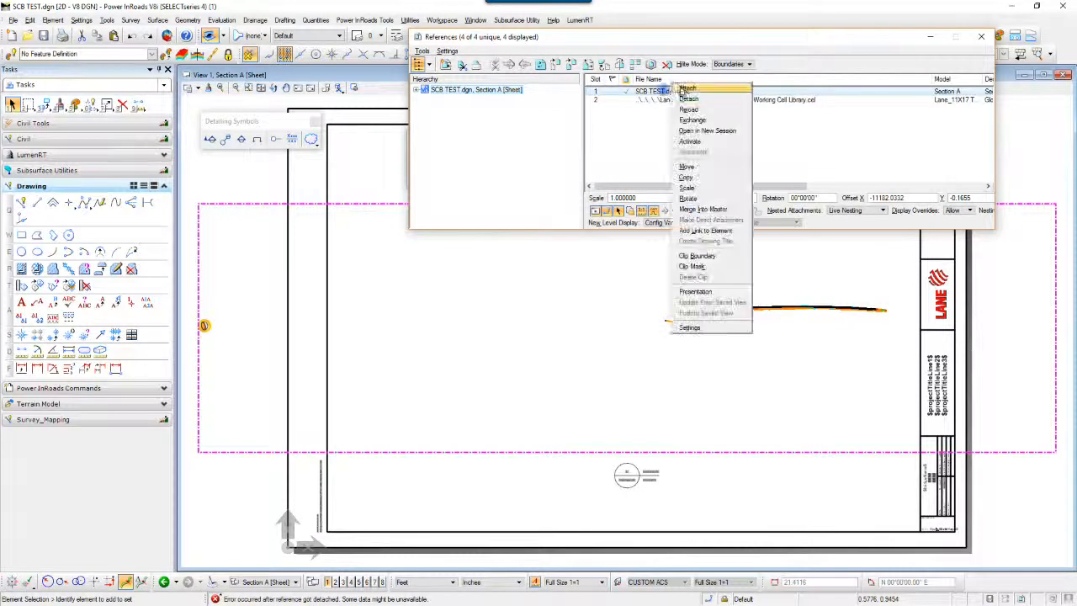
{"action": "left_click", "coordinate": [687, 166]}
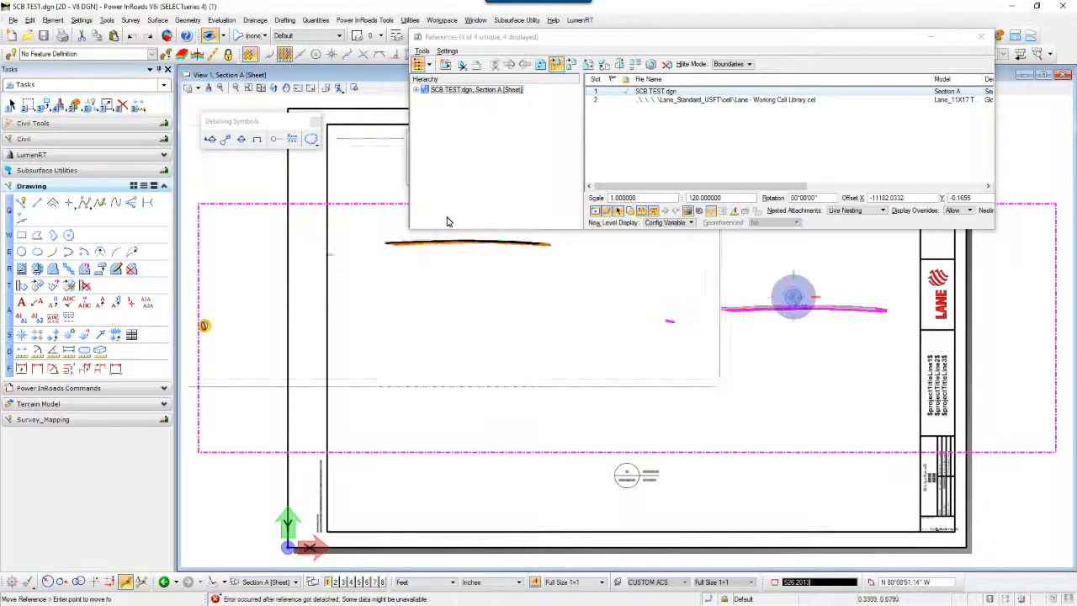
{"action": "left_click", "coordinate": [428, 147]}
{"action": "right_click", "coordinate": [607, 402]}
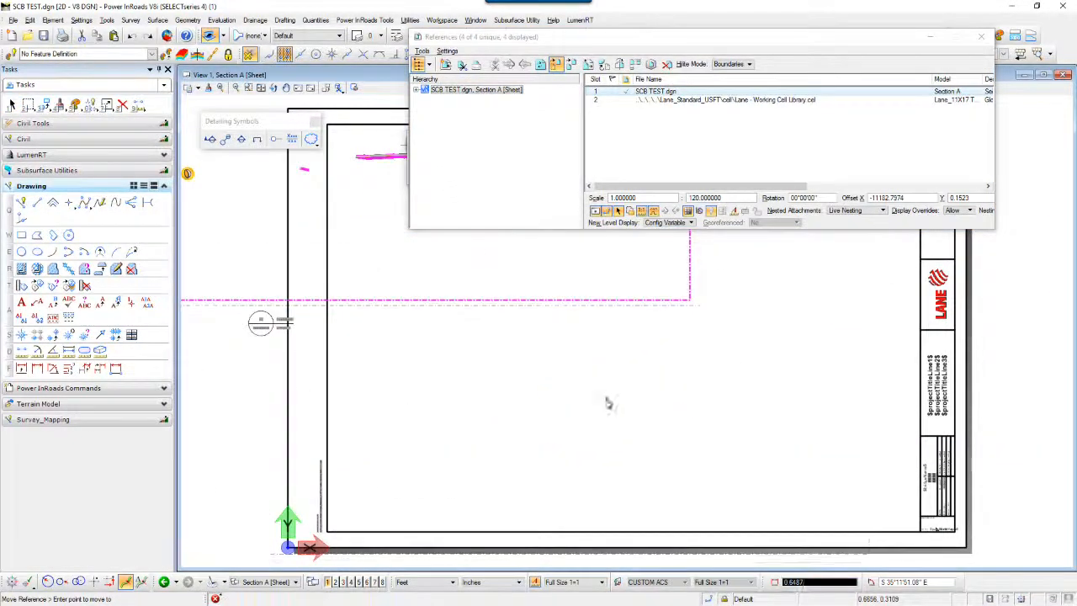
{"action": "left_click", "coordinate": [983, 37]}
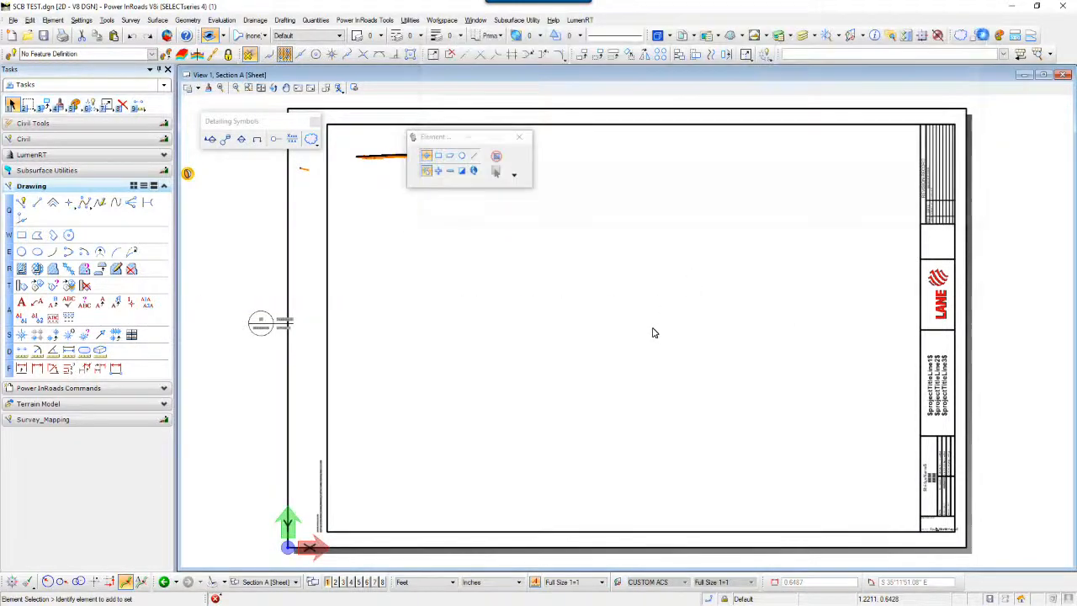
{"action": "left_click_drag", "start_coordinate": [457, 137], "coordinate": [958, 105]}
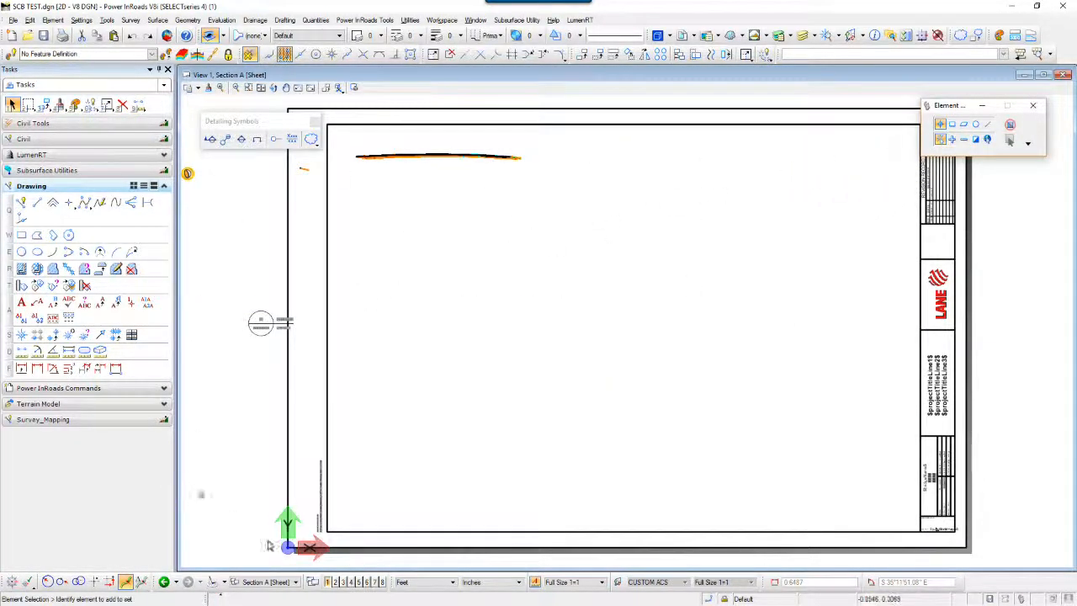
- Return to the Default model and place a second section callout across the road, west of the existing callout
{"action": "left_click", "coordinate": [263, 582]}
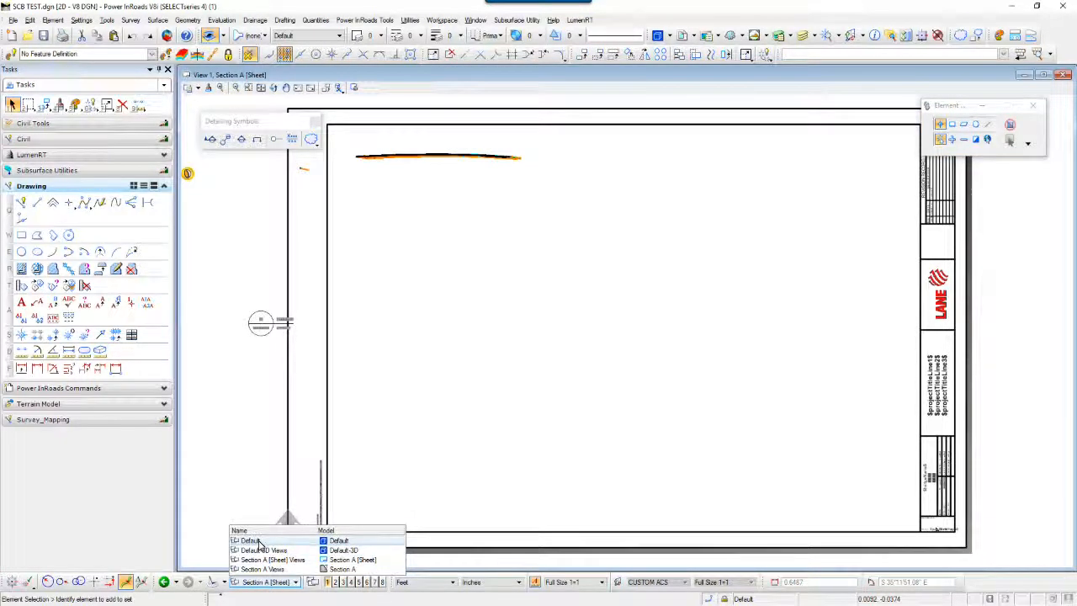
{"action": "left_click", "coordinate": [252, 541]}
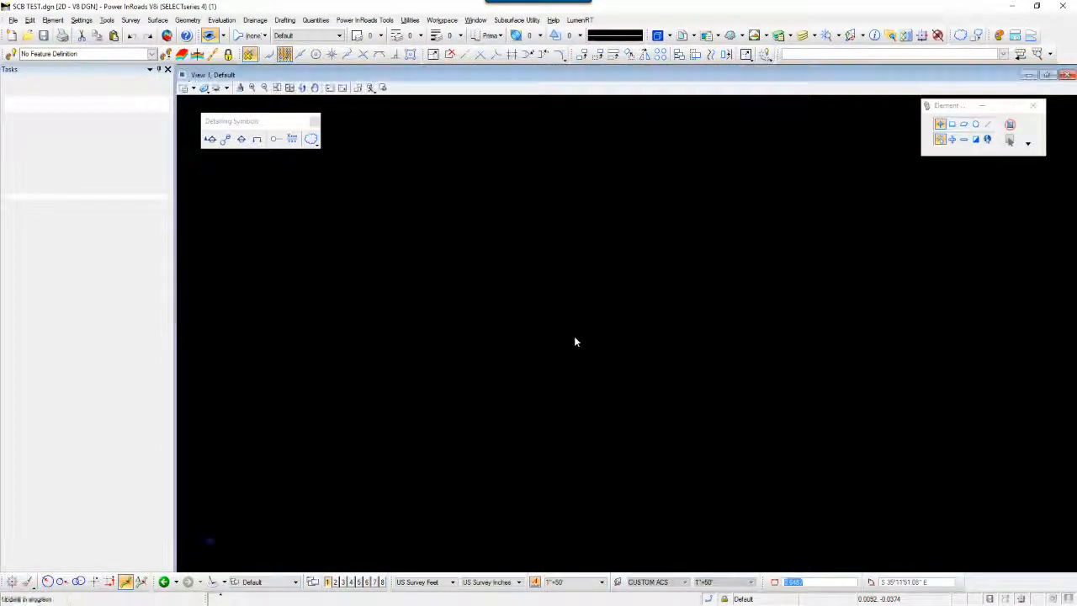
{"action": "left_click", "coordinate": [211, 139]}
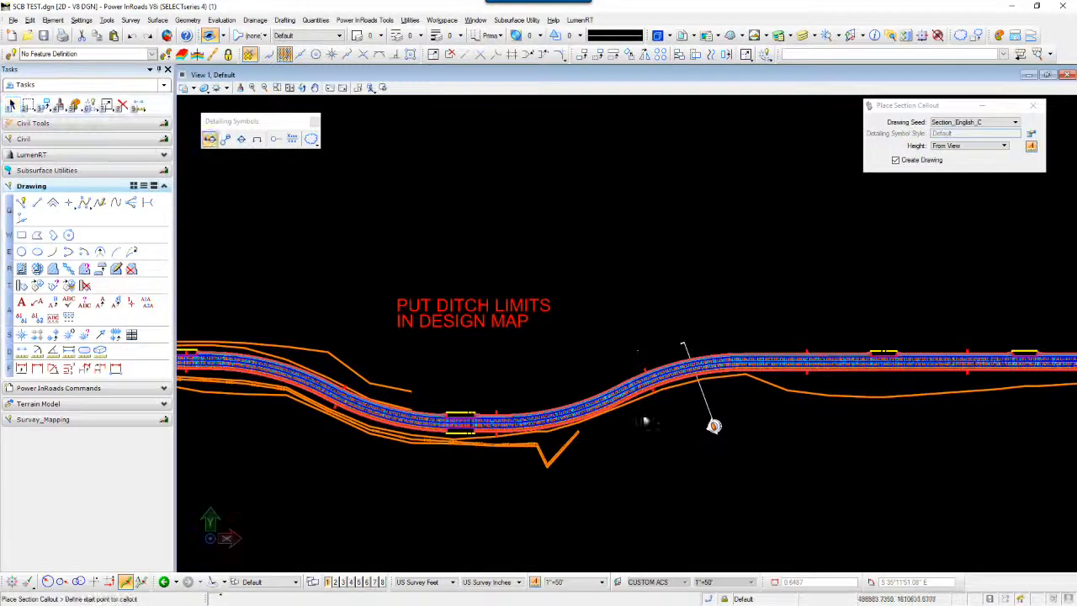
{"action": "left_click", "coordinate": [607, 375]}
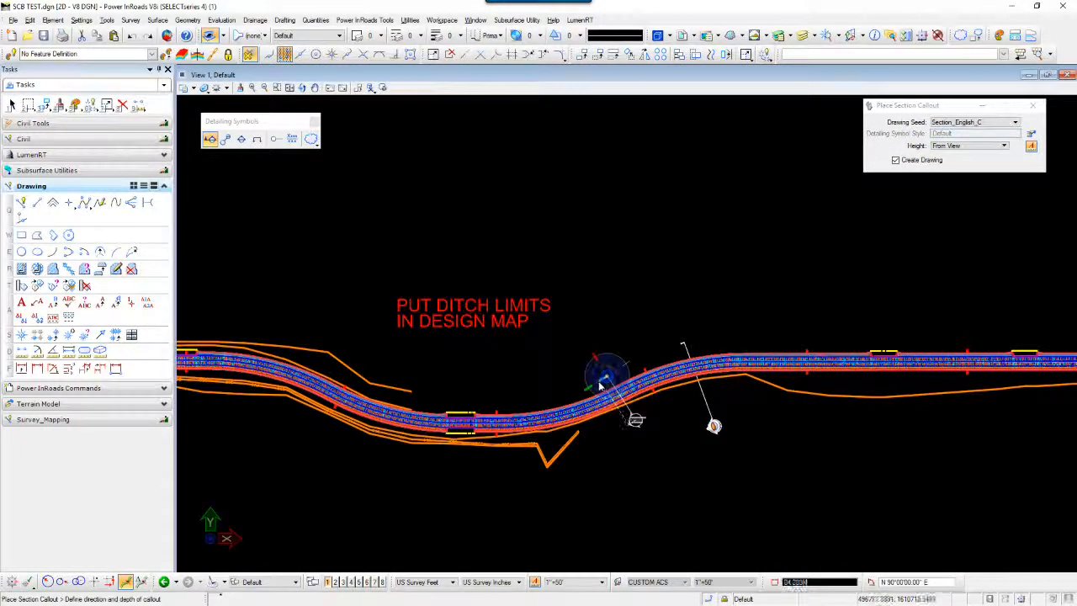
{"action": "left_click", "coordinate": [601, 385]}
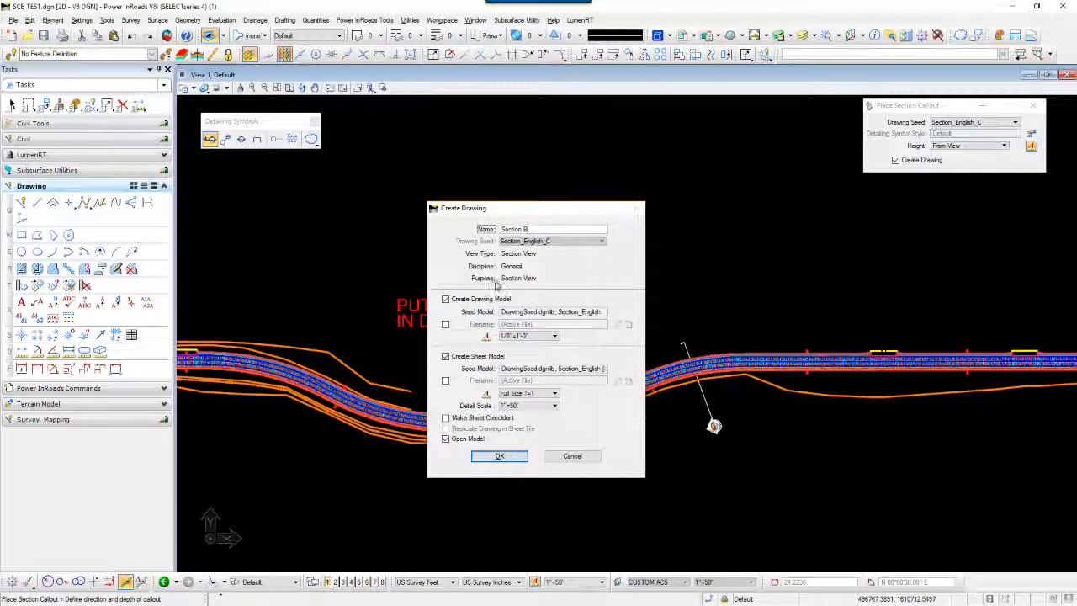
- Create the Section B drawing with only a drawing model, without a sheet model, at a scale of 1"=10'
{"action": "left_click", "coordinate": [447, 299]}
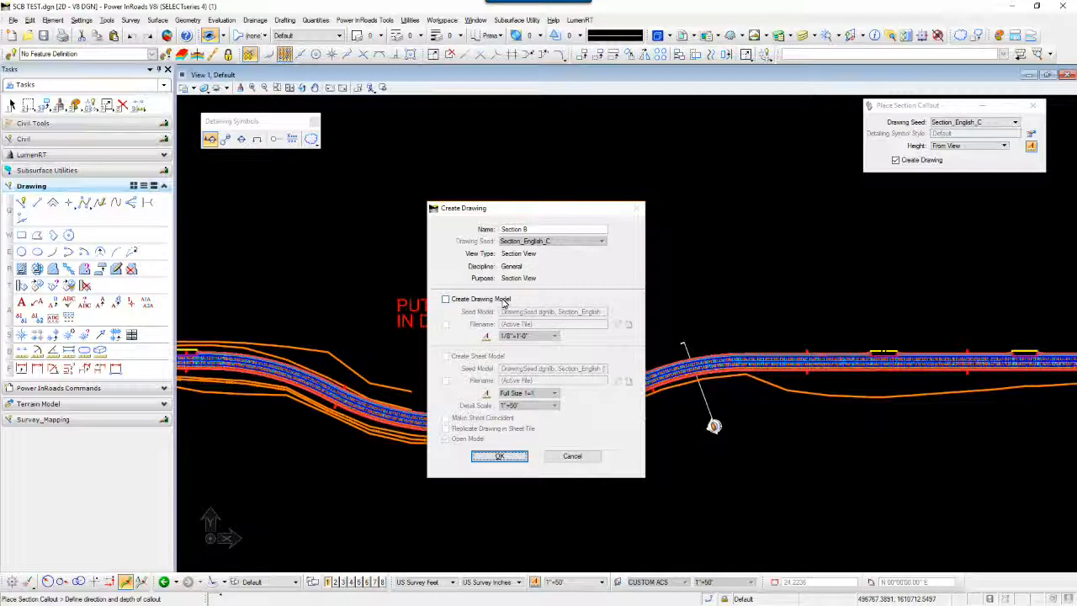
{"action": "left_click", "coordinate": [446, 301]}
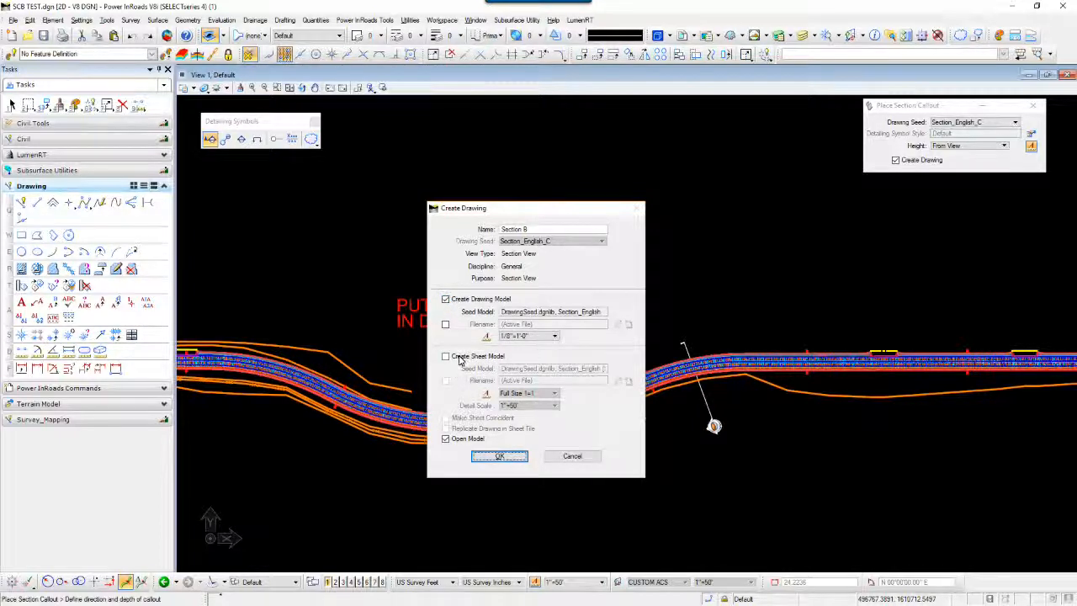
{"action": "left_click", "coordinate": [555, 337]}
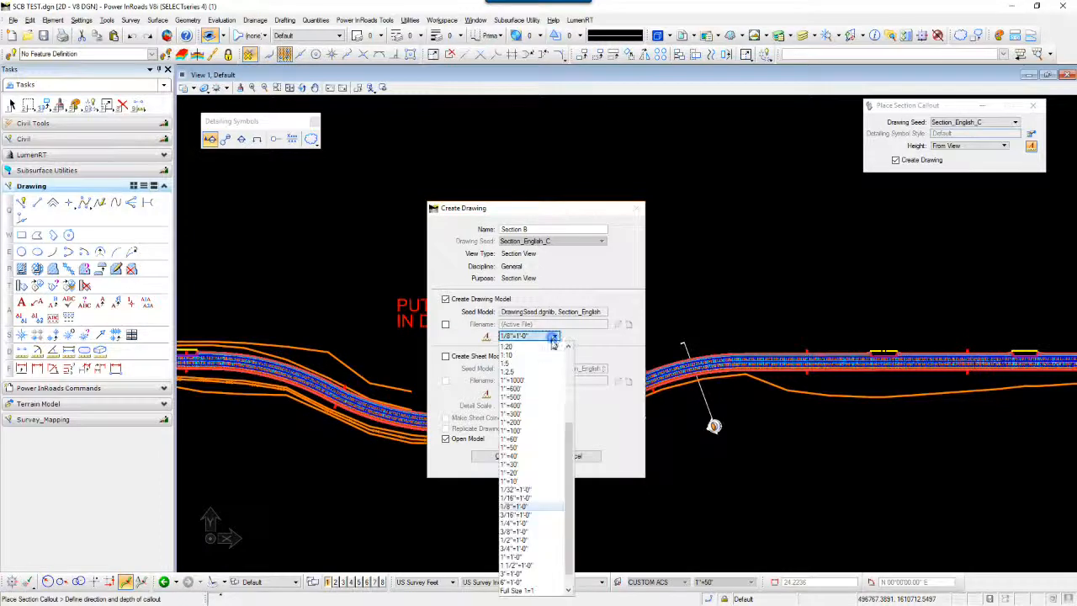
{"action": "left_click", "coordinate": [530, 482]}
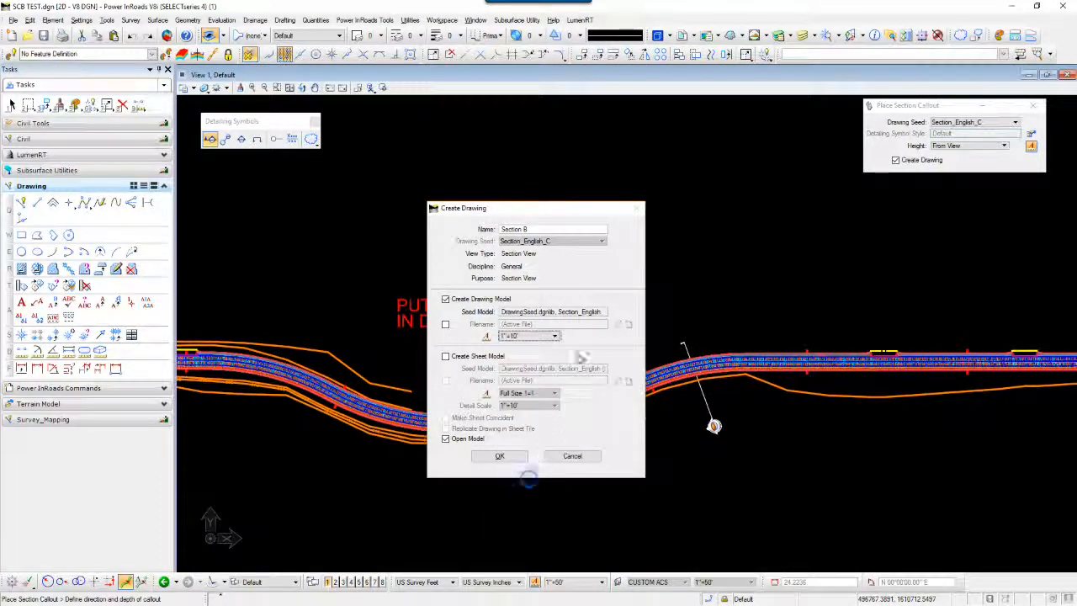
{"action": "left_click", "coordinate": [503, 456]}
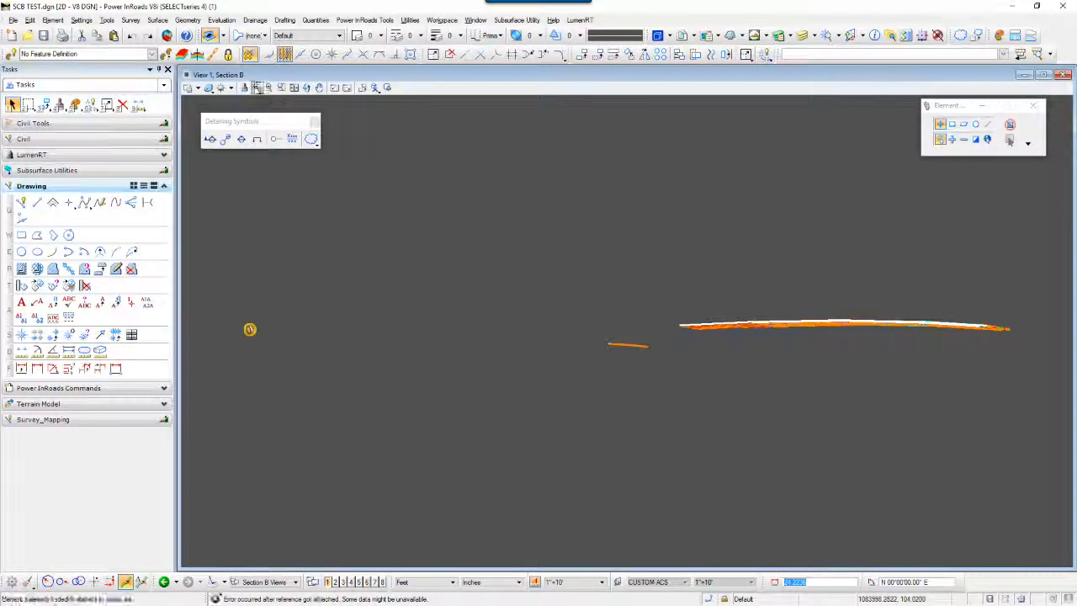
- Switch from the Section B drawing to the Section A sheet model
{"action": "left_click", "coordinate": [294, 87]}
{"action": "scroll", "coordinate": [1018, 330], "scroll_direction": "up", "scroll_amount": 1}
{"action": "scroll", "coordinate": [748, 332], "scroll_direction": "down", "scroll_amount": 1}
{"action": "left_click", "coordinate": [336, 87]}
{"action": "left_click", "coordinate": [265, 582]}
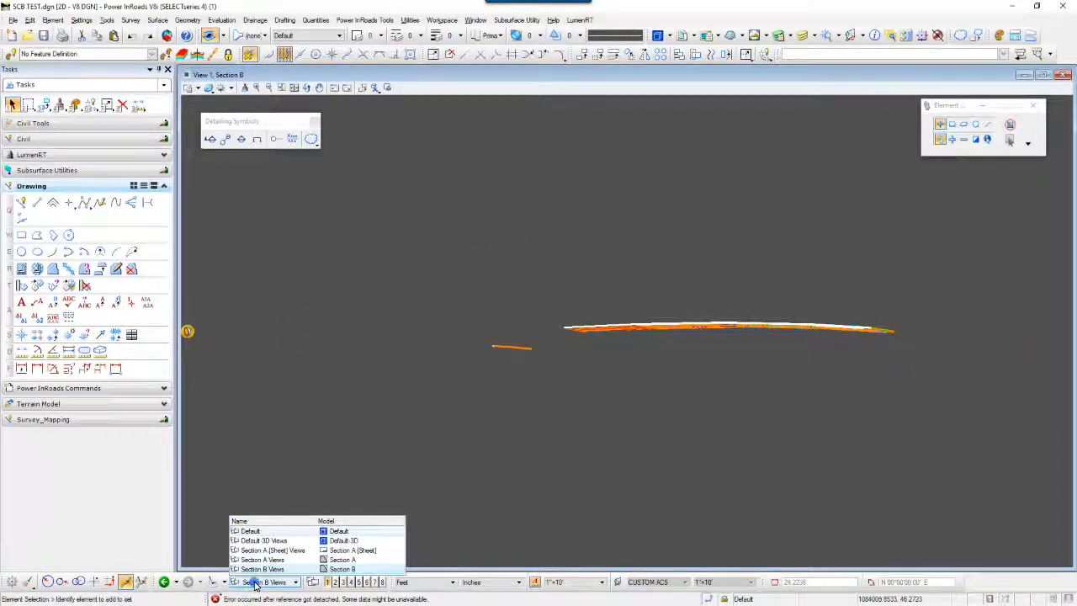
{"action": "left_click", "coordinate": [267, 551]}
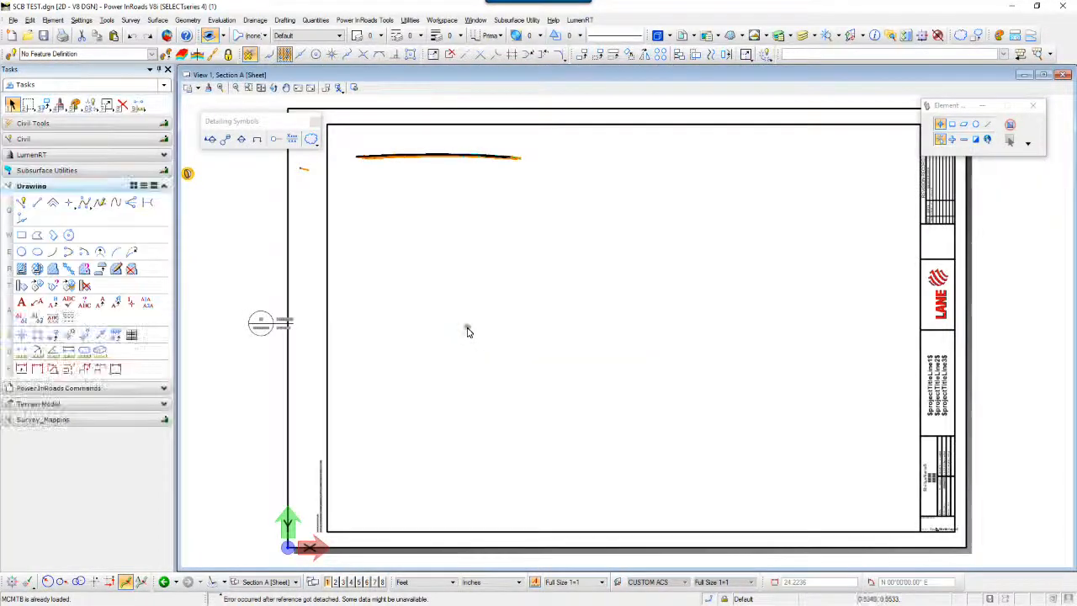
- Choose SCB TEST.dgn from C:\temp as a new reference to attach to the Section A sheet
{"action": "left_click", "coordinate": [684, 35]}
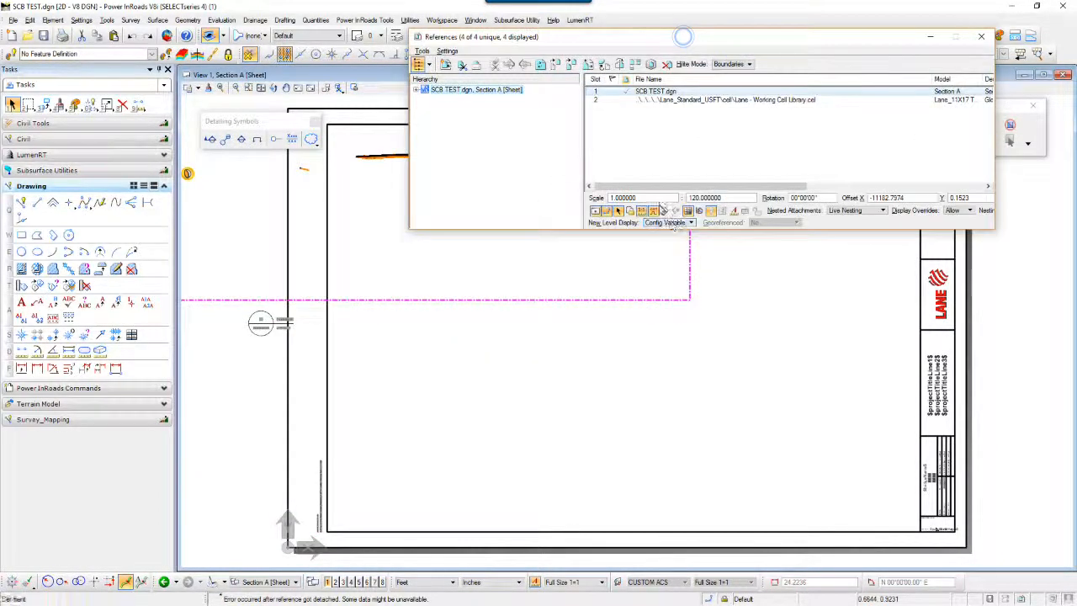
{"action": "left_click", "coordinate": [424, 51]}
{"action": "left_click", "coordinate": [436, 69]}
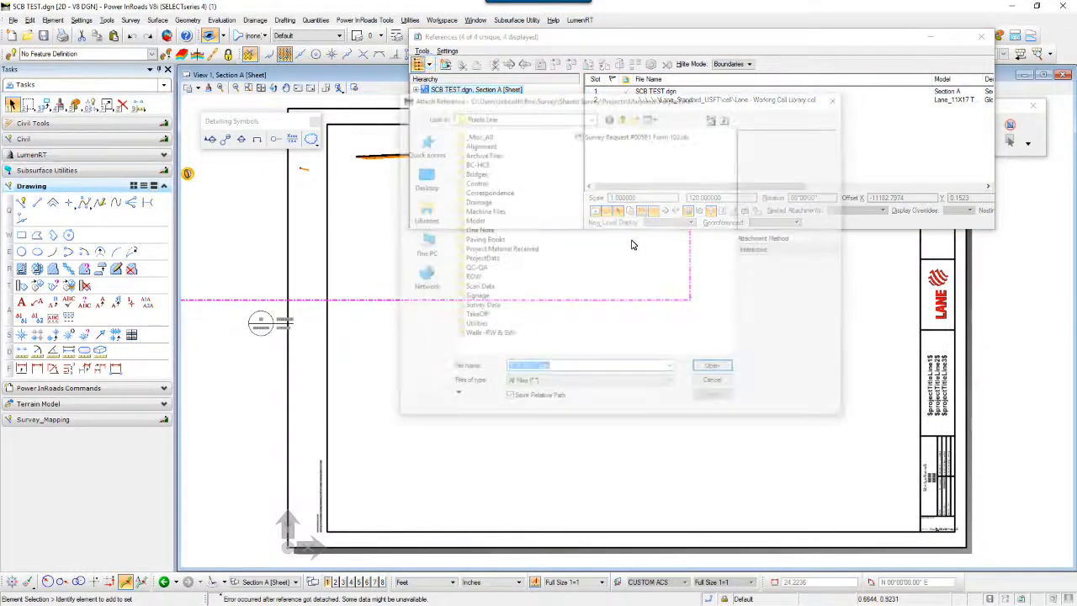
{"action": "left_click", "coordinate": [423, 246]}
{"action": "double_click", "coordinate": [513, 252]}
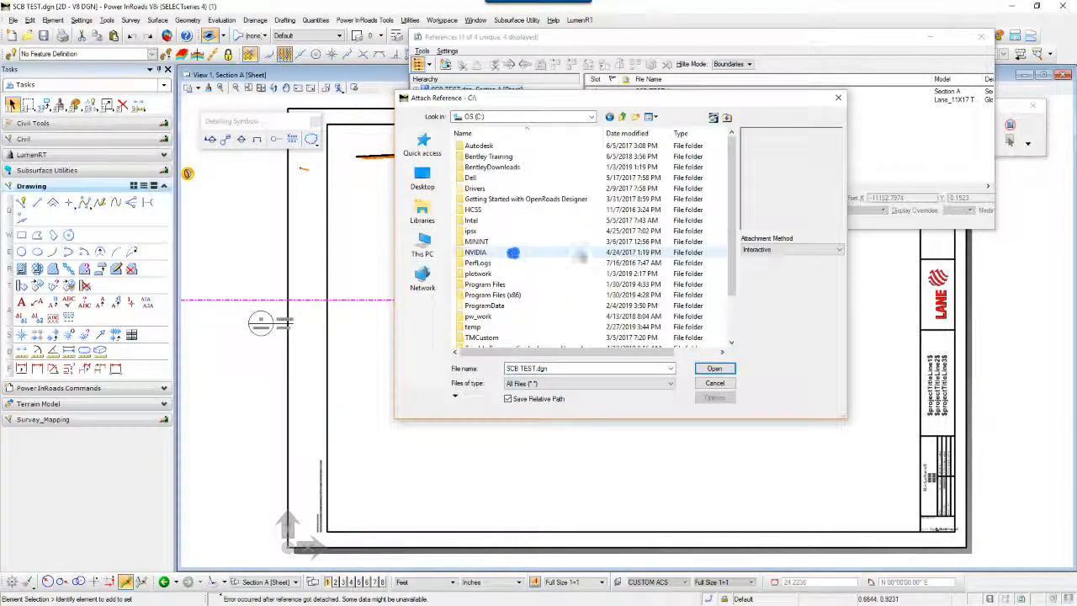
{"action": "scroll", "coordinate": [513, 252], "scroll_direction": "down", "scroll_amount": 2}
{"action": "double_click", "coordinate": [473, 273]}
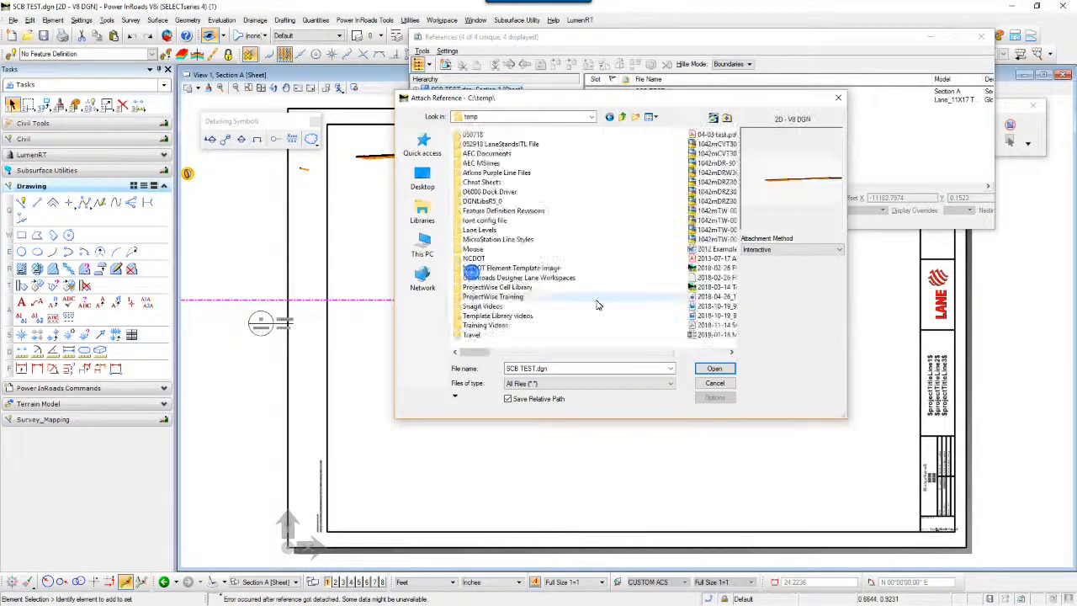
{"action": "left_click_drag", "start_coordinate": [475, 354], "coordinate": [616, 350]}
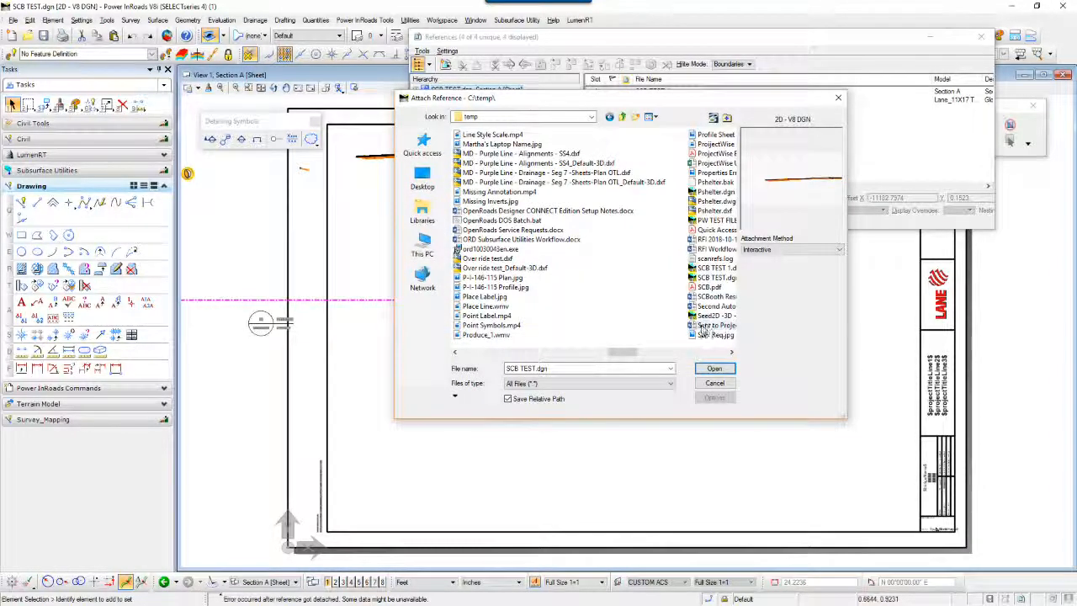
{"action": "left_click", "coordinate": [713, 278]}
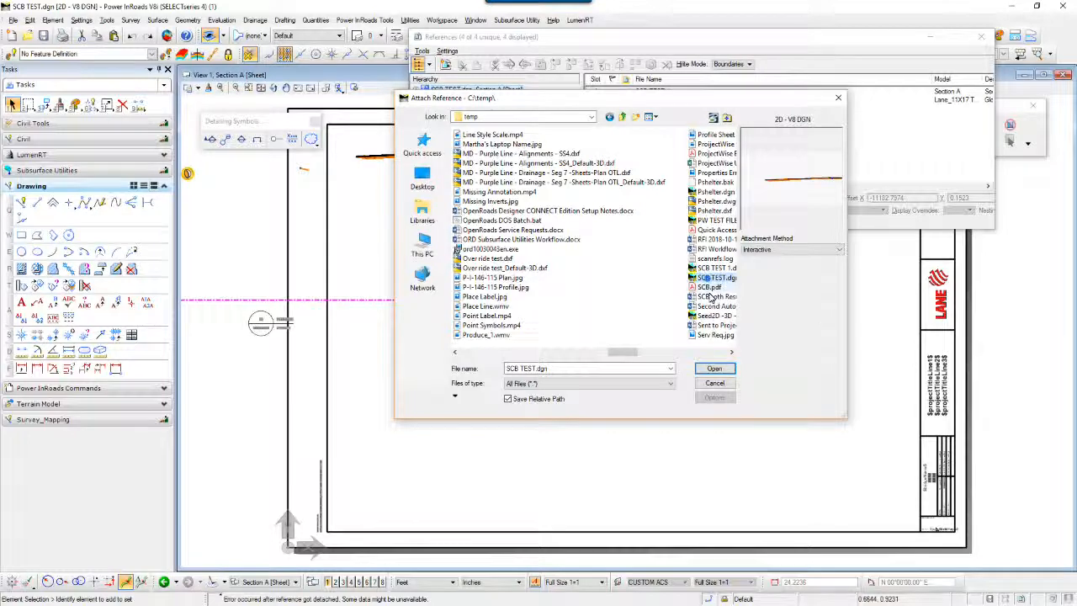
{"action": "left_click", "coordinate": [714, 370]}
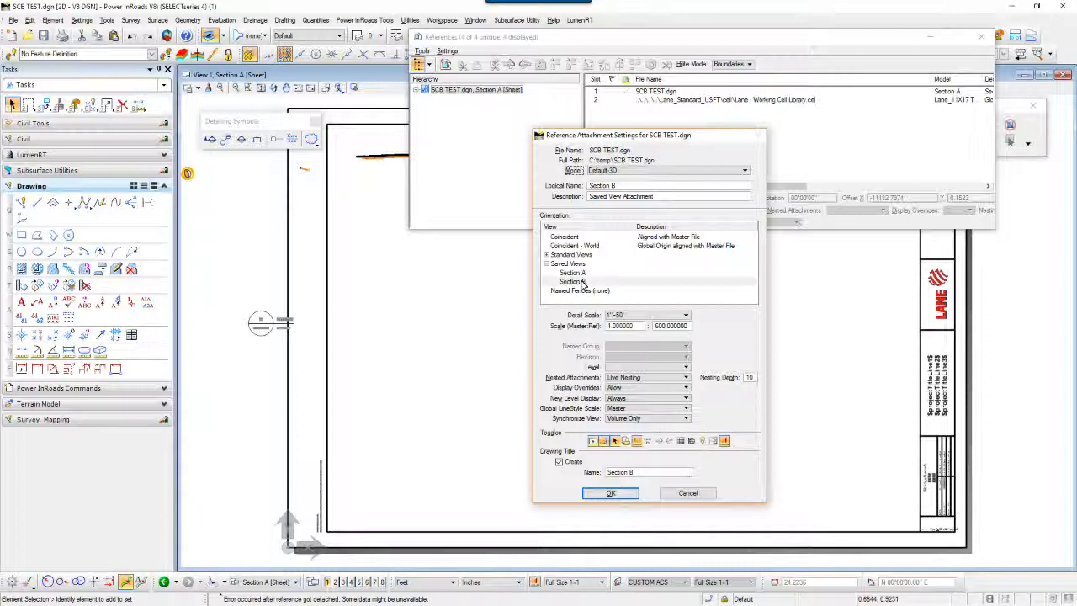
- Attach the saved view Section B at a detail scale of 1"=10' and place it below Section A on the sheet
{"action": "left_click", "coordinate": [578, 284]}
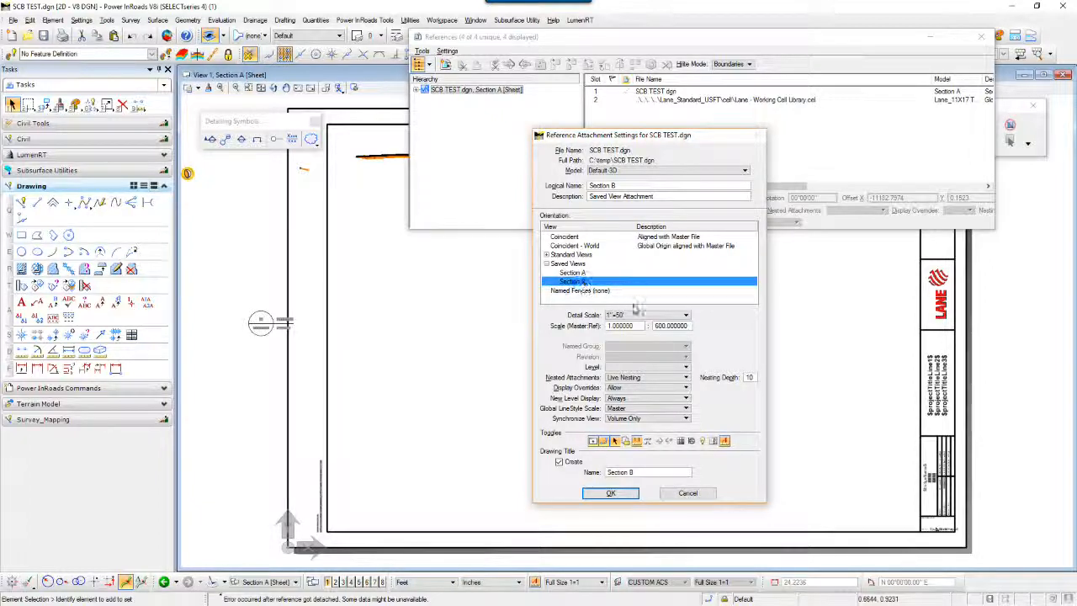
{"action": "left_click", "coordinate": [634, 315]}
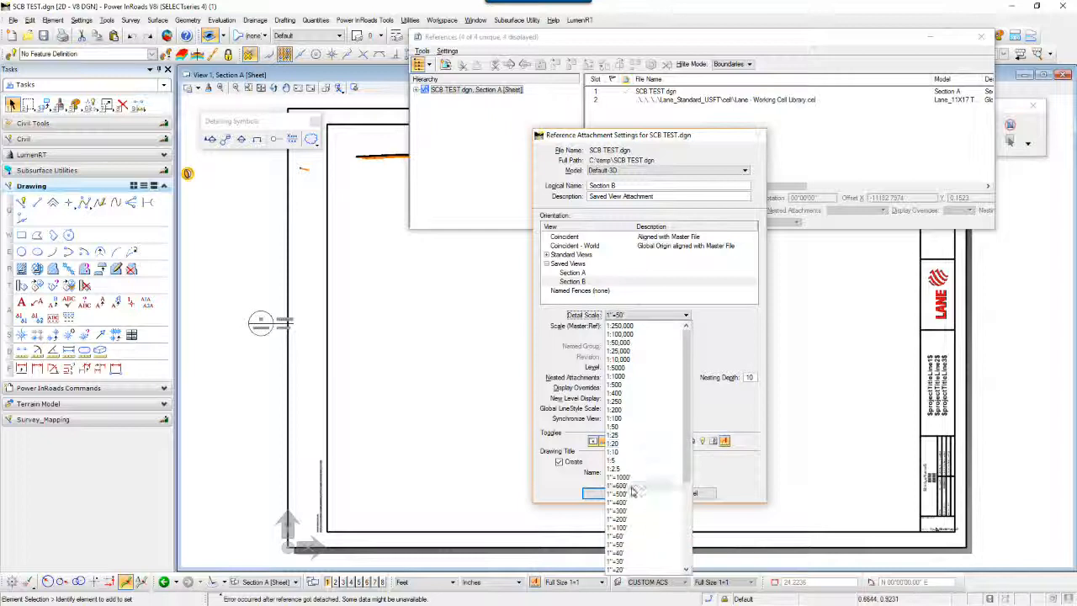
{"action": "scroll", "coordinate": [628, 552], "scroll_direction": "down", "scroll_amount": 1}
{"action": "left_click", "coordinate": [628, 554]}
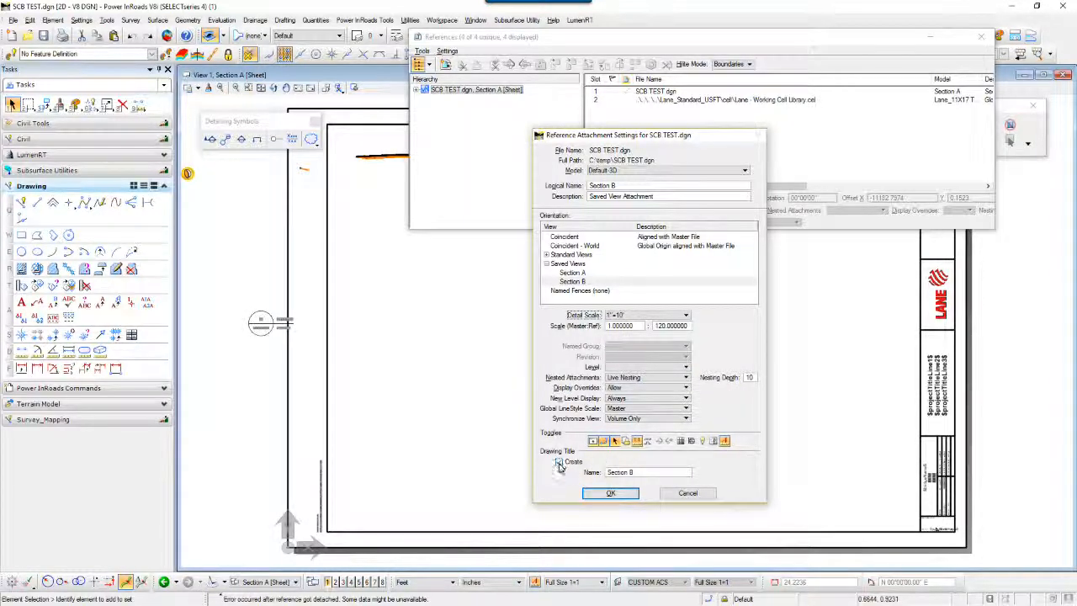
{"action": "left_click", "coordinate": [593, 493]}
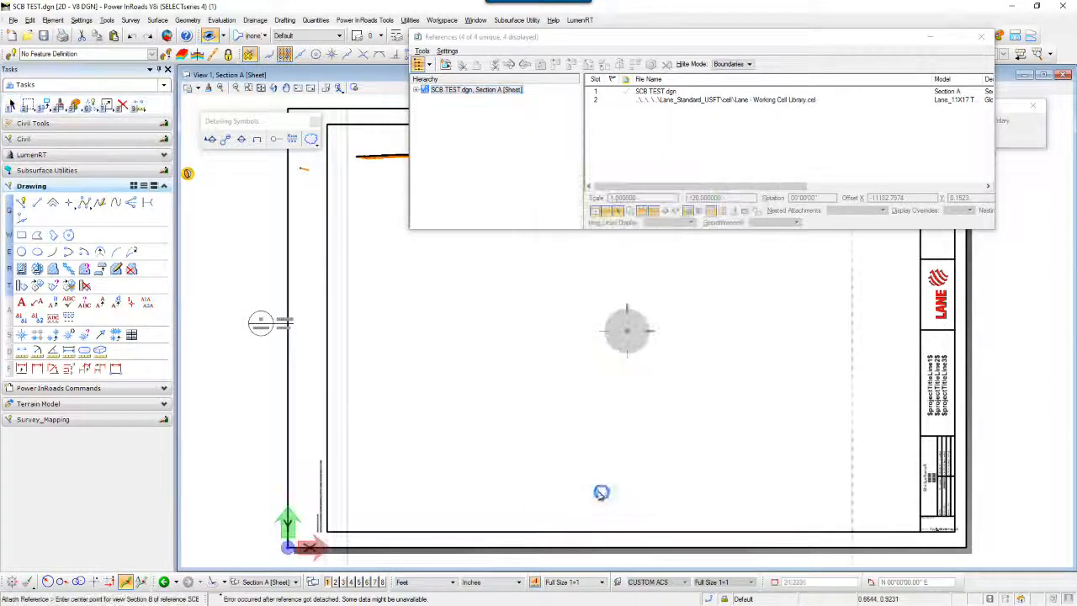
{"action": "left_click", "coordinate": [374, 380]}
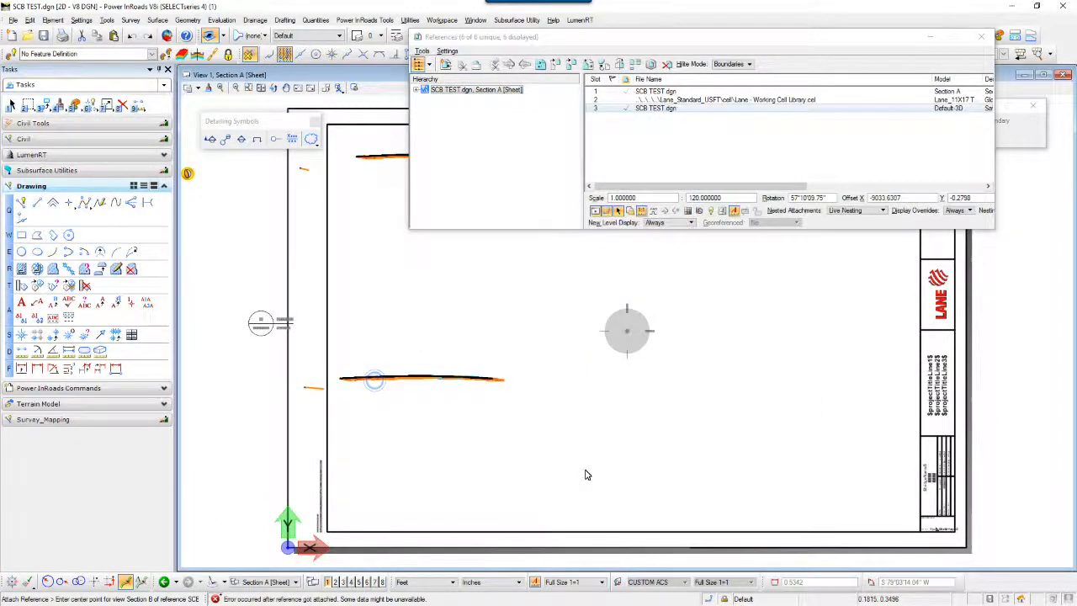
- Move the Section B reference up and slightly right on the sheet so it lines up closely beneath Section A
{"action": "scroll", "coordinate": [585, 428], "scroll_direction": "down", "scroll_amount": 5}
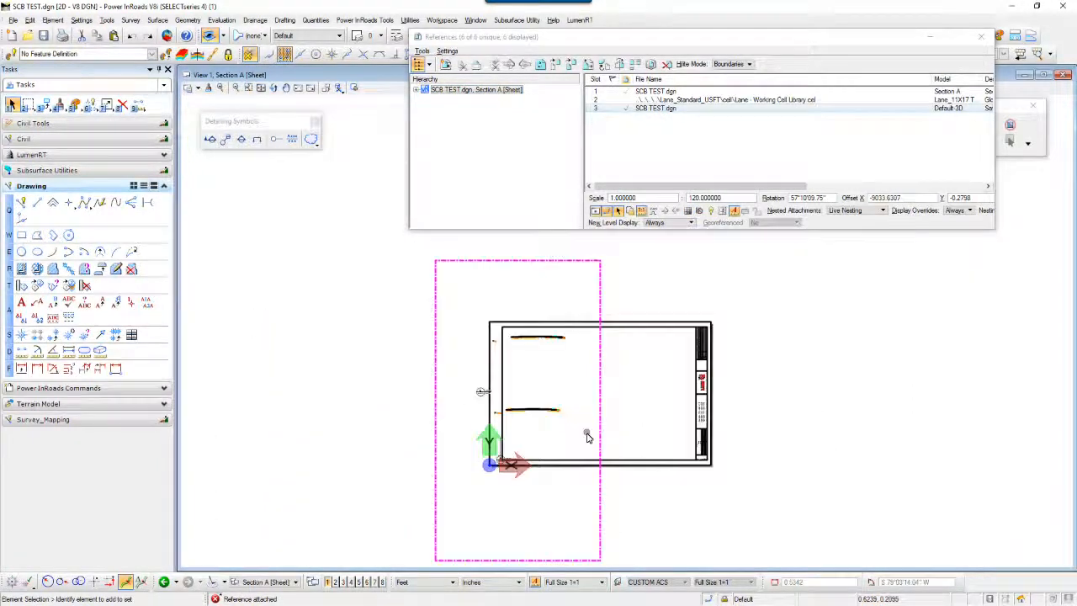
{"action": "right_click", "coordinate": [648, 110]}
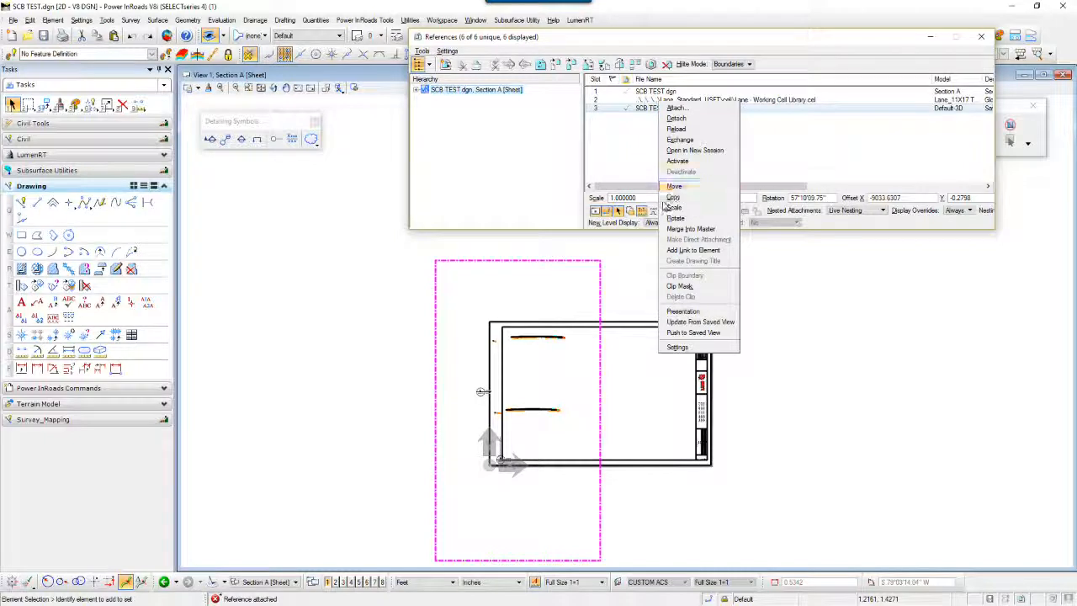
{"action": "left_click", "coordinate": [674, 185]}
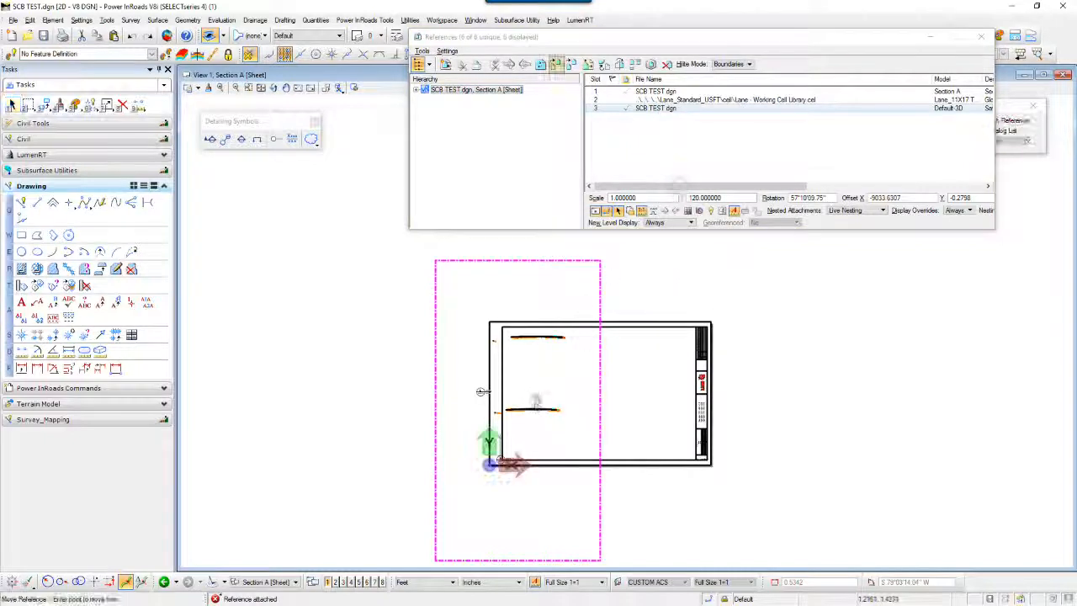
{"action": "left_click", "coordinate": [551, 352]}
{"action": "scroll", "coordinate": [546, 438], "scroll_direction": "up", "scroll_amount": 5}
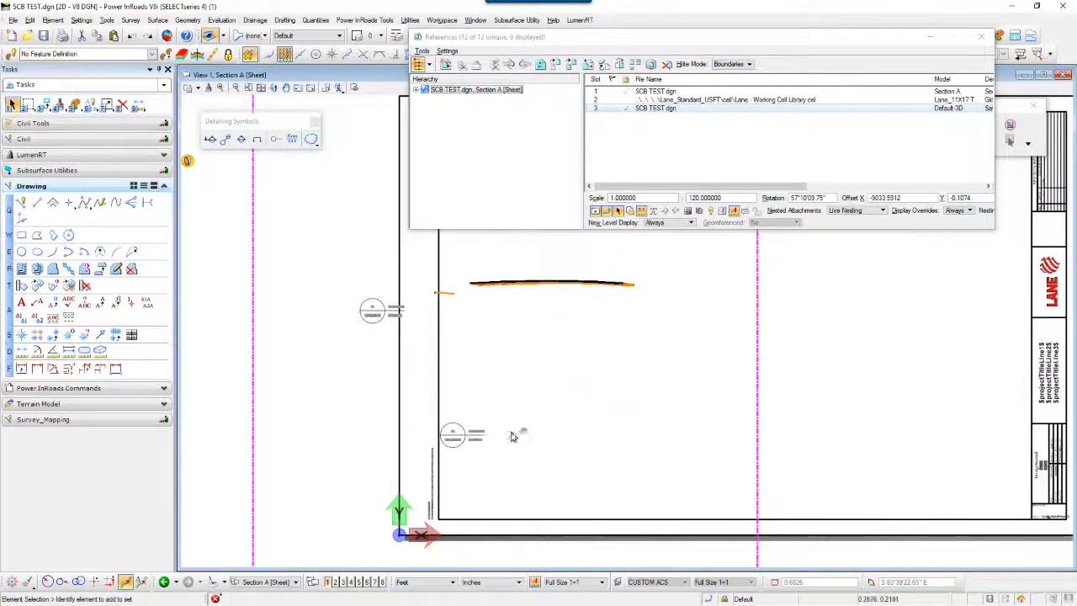
- Reposition the Section A and Section B drawing titles so each sits centred beneath its own section on the sheet
{"action": "left_click_drag", "start_coordinate": [561, 320], "coordinate": [563, 318]}
{"action": "left_click", "coordinate": [576, 436]}
{"action": "scroll", "coordinate": [521, 480], "scroll_direction": "down", "scroll_amount": 2}
{"action": "scroll", "coordinate": [501, 411], "scroll_direction": "up", "scroll_amount": 1}
{"action": "left_click_drag", "start_coordinate": [453, 431], "coordinate": [555, 358]}
{"action": "scroll", "coordinate": [554, 358], "scroll_direction": "up", "scroll_amount": 4}
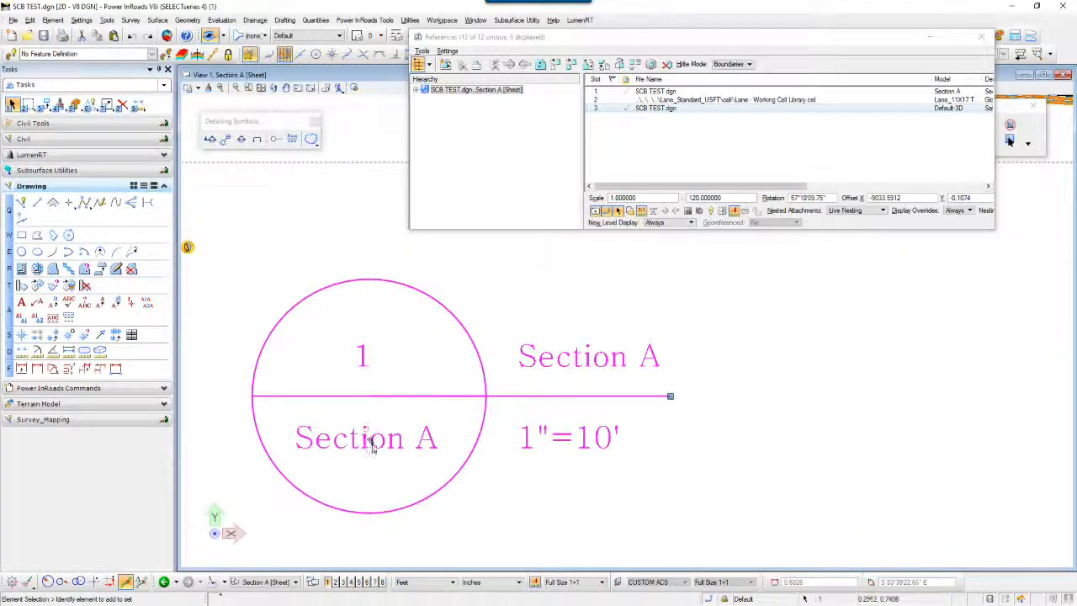
{"action": "scroll", "coordinate": [648, 306], "scroll_direction": "down", "scroll_amount": 2}
{"action": "scroll", "coordinate": [616, 461], "scroll_direction": "up", "scroll_amount": 2}
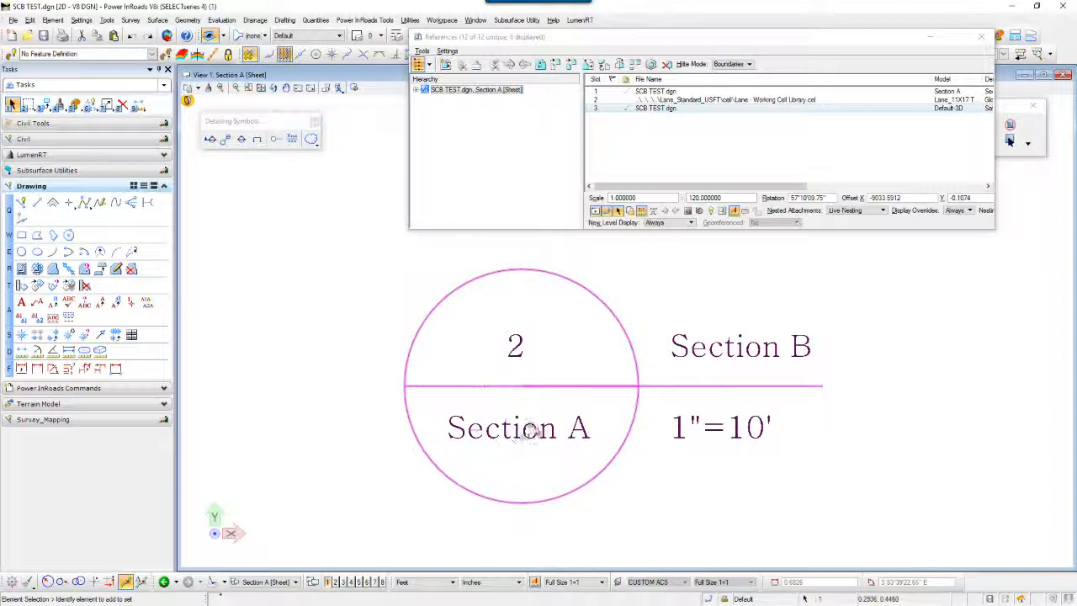
{"action": "left_click", "coordinate": [762, 349]}
{"action": "scroll", "coordinate": [678, 440], "scroll_direction": "down", "scroll_amount": 5}
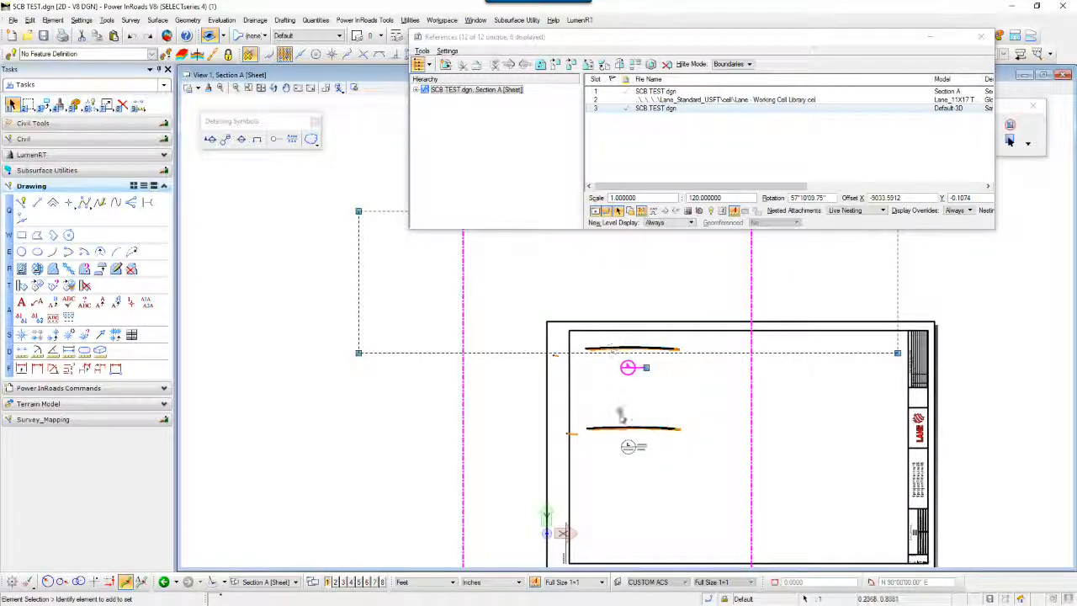
- Switch to the Section A drawing model, fit the section in the view and close the References dialog
{"action": "left_click", "coordinate": [273, 581]}
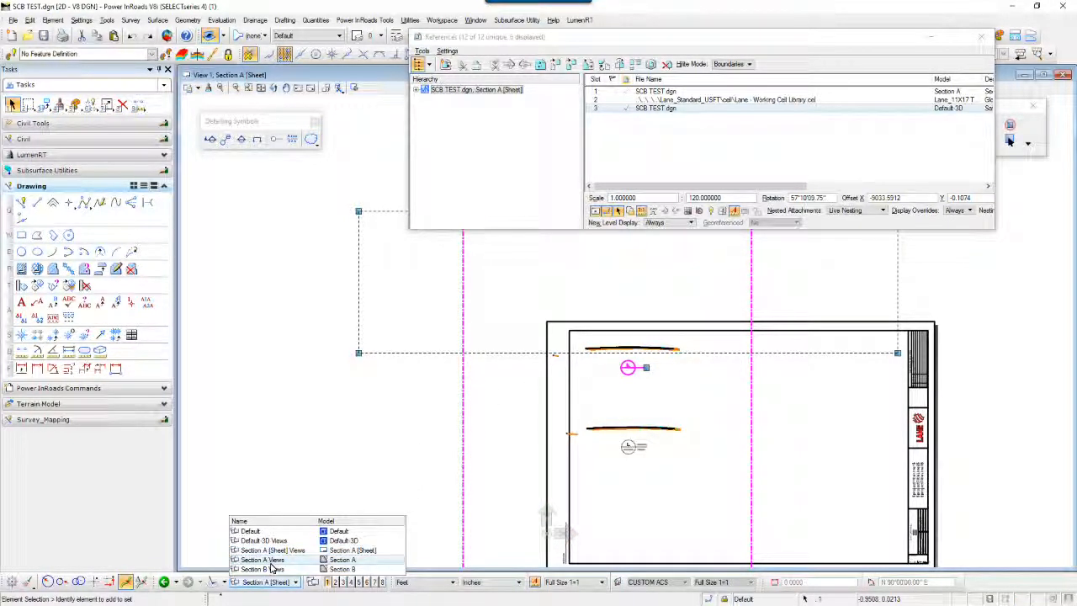
{"action": "left_click", "coordinate": [270, 561]}
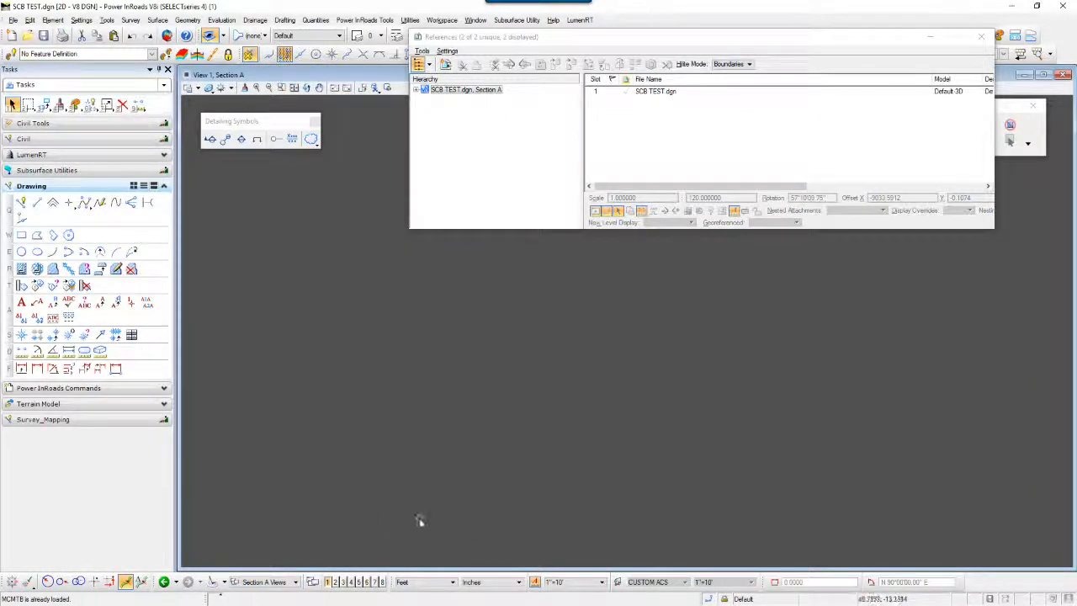
{"action": "left_click", "coordinate": [293, 87]}
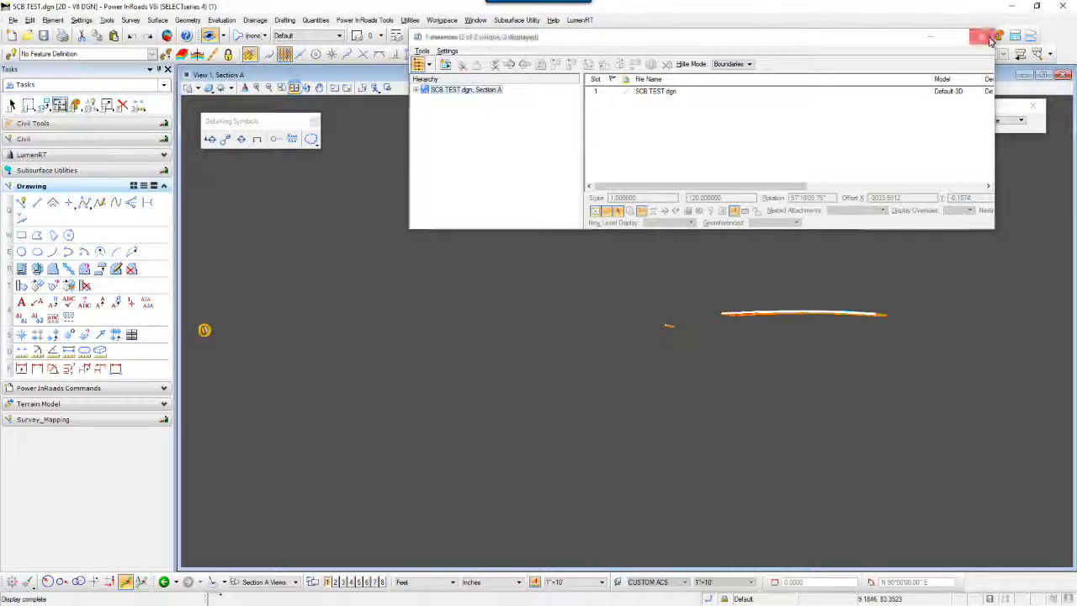
{"action": "left_click", "coordinate": [981, 37]}
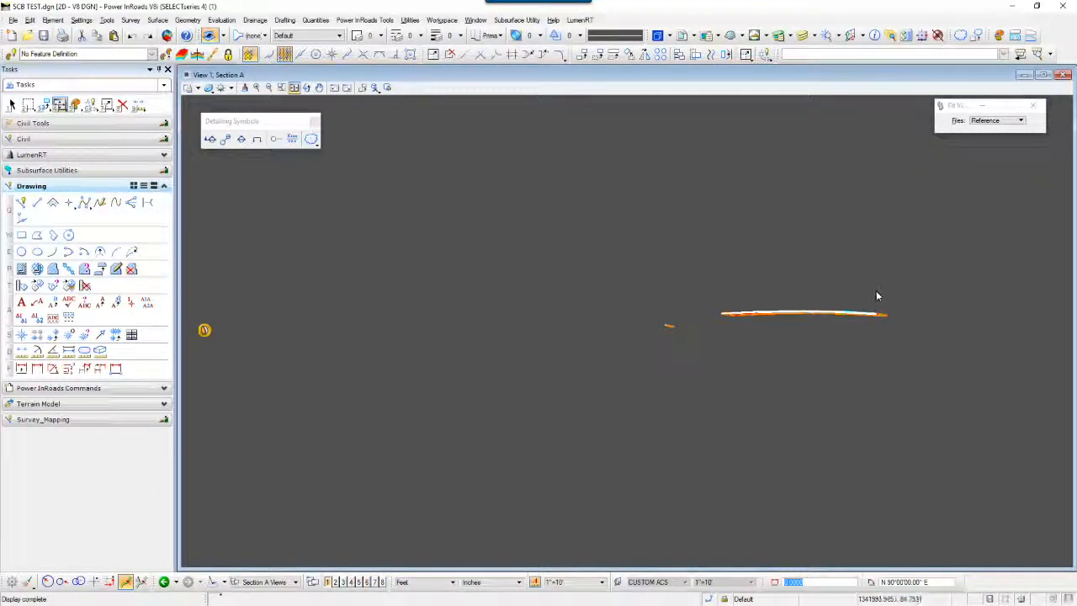
{"action": "scroll", "coordinate": [856, 314], "scroll_direction": "up", "scroll_amount": 4}
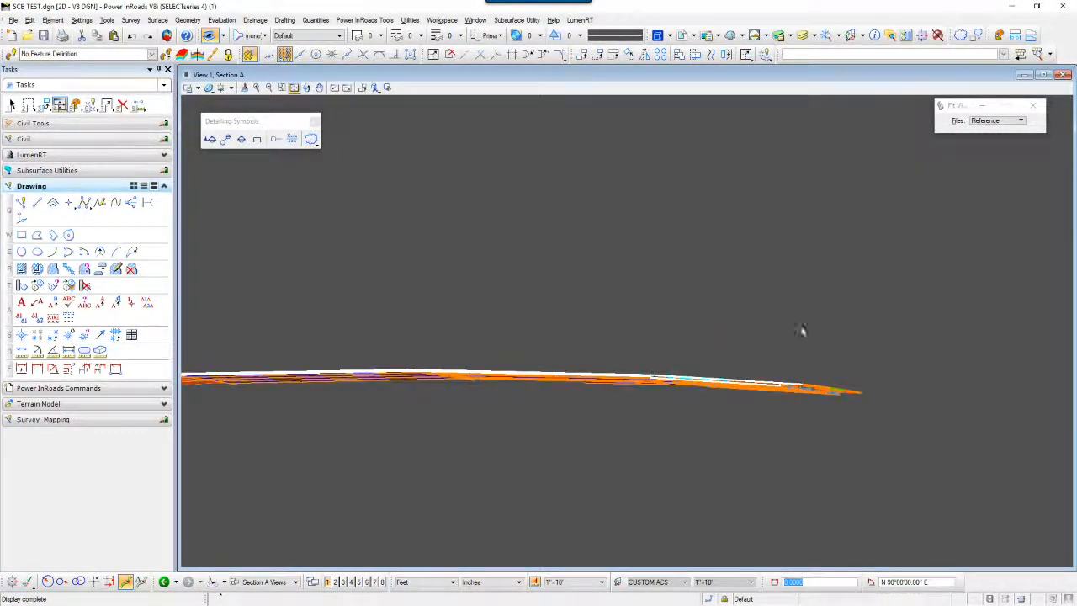
- Place the text "asdsadsdasdd" just above the left part of the road section in the Section A drawing
{"action": "left_click", "coordinate": [22, 302]}
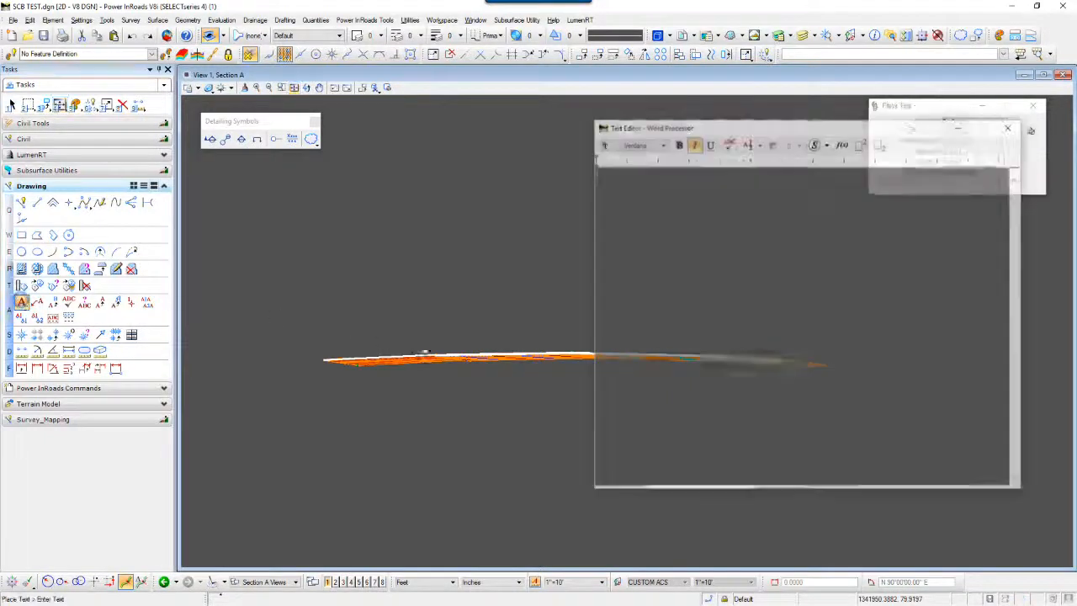
{"action": "type", "text": "asdsadsdasdd"}
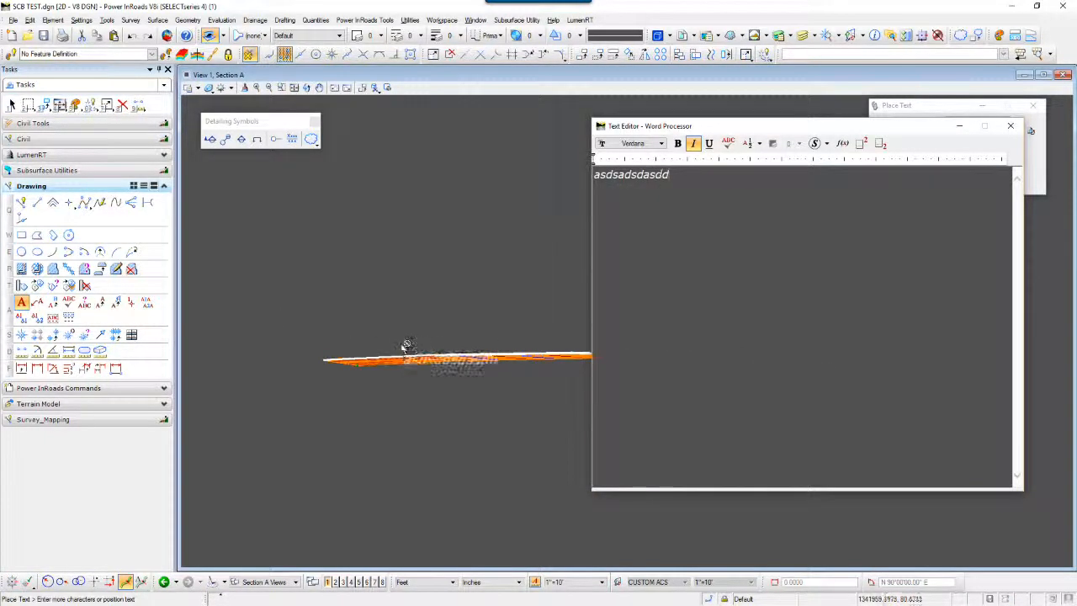
{"action": "left_click", "coordinate": [399, 329]}
{"action": "right_click", "coordinate": [374, 248]}
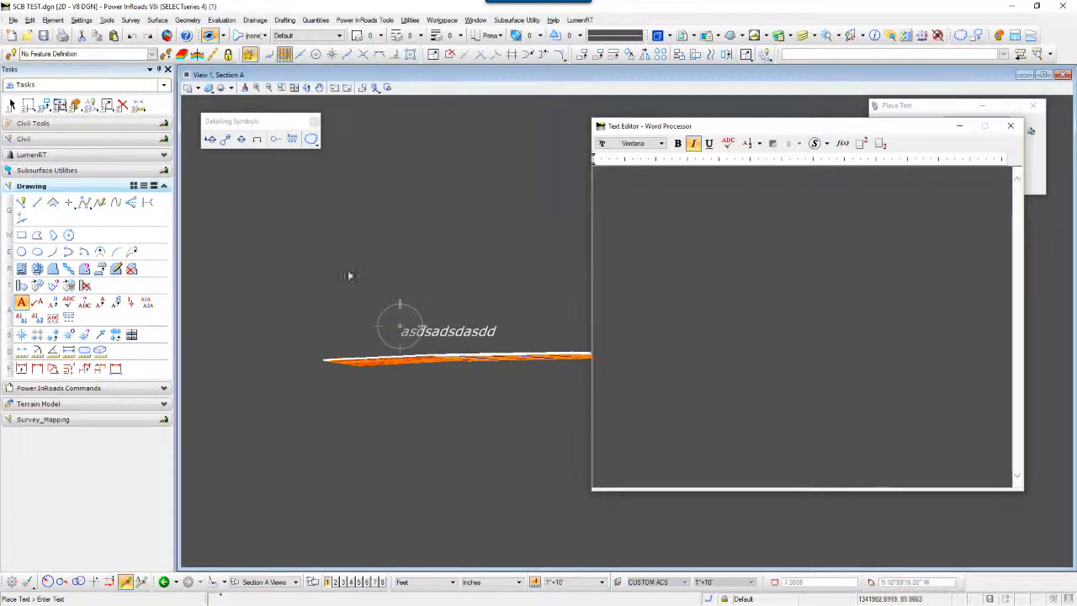
{"action": "left_click", "coordinate": [1010, 125]}
- Return to the Section A sheet model and check how the Section A text annotation shows there
{"action": "left_click", "coordinate": [269, 582]}
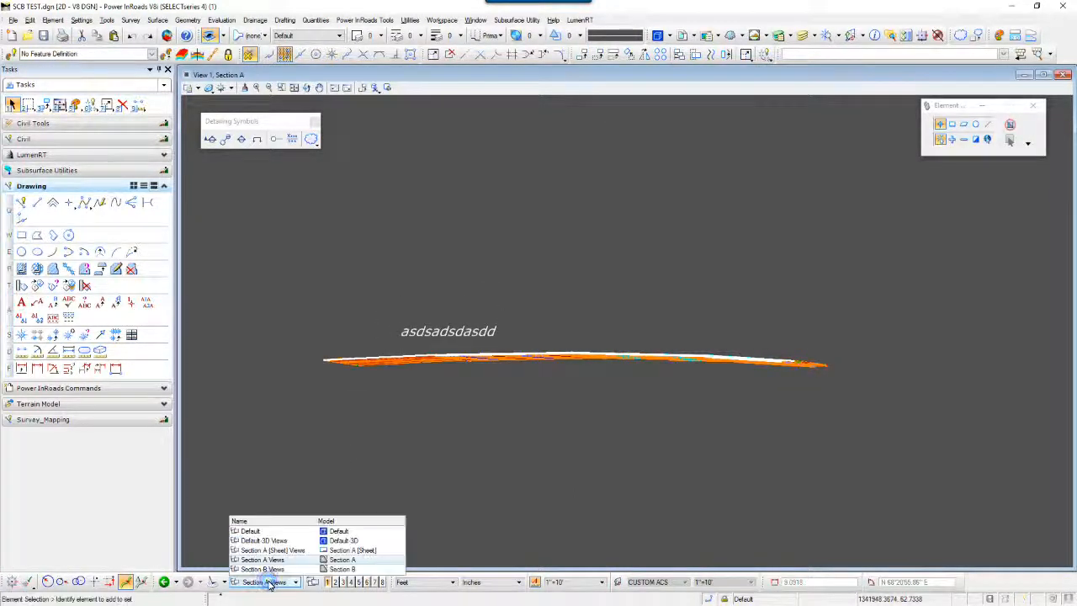
{"action": "left_click", "coordinate": [260, 548]}
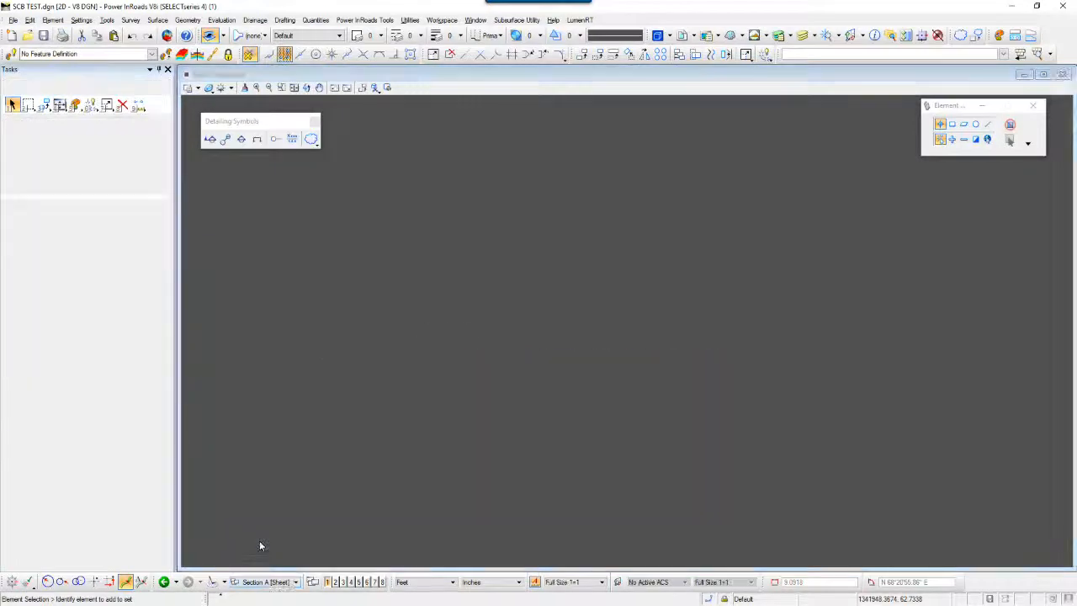
{"action": "scroll", "coordinate": [581, 367], "scroll_direction": "up", "scroll_amount": 3}
{"action": "scroll", "coordinate": [632, 319], "scroll_direction": "up", "scroll_amount": 3}
{"action": "scroll", "coordinate": [457, 252], "scroll_direction": "down", "scroll_amount": 4}
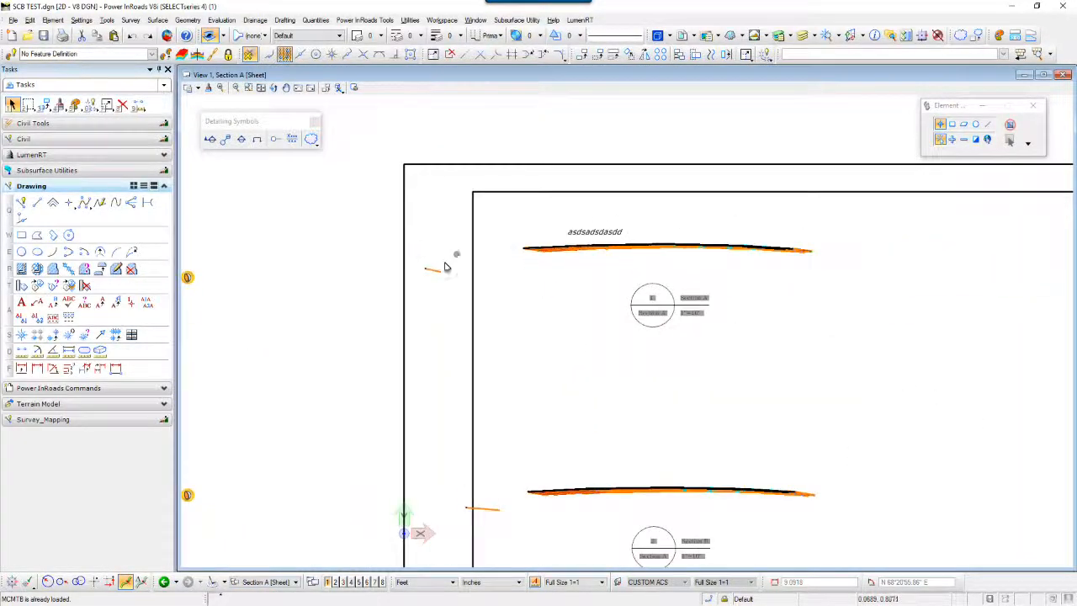
{"action": "scroll", "coordinate": [479, 231], "scroll_direction": "up", "scroll_amount": 3}
{"action": "scroll", "coordinate": [453, 282], "scroll_direction": "down", "scroll_amount": 3}
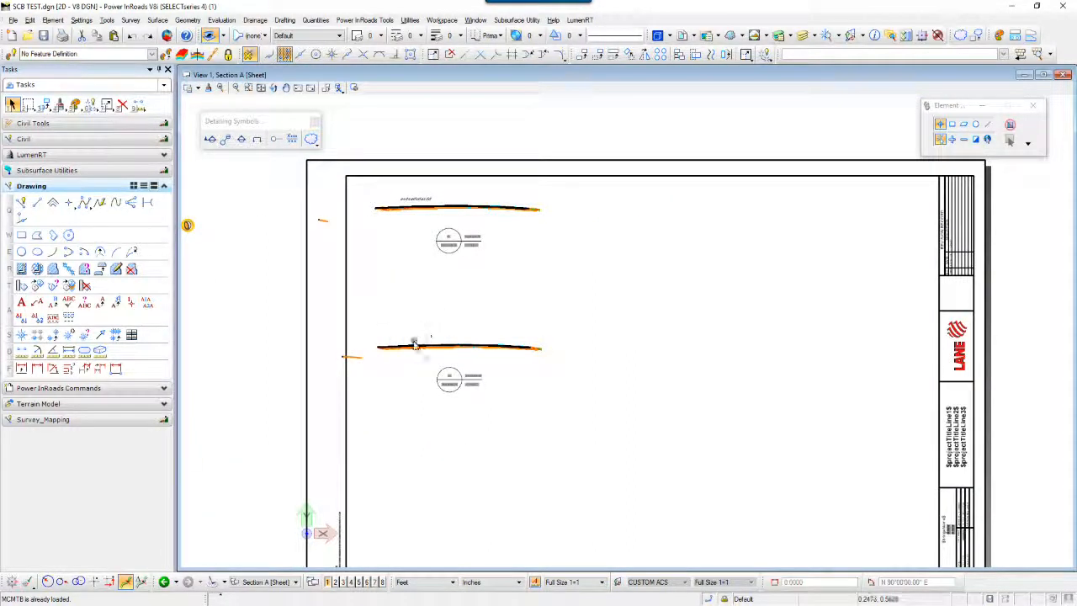
- Switch to the Section B drawing model and place the text "sfsdfdsfsdfdsf" just above the section's left part
{"action": "left_click", "coordinate": [265, 581]}
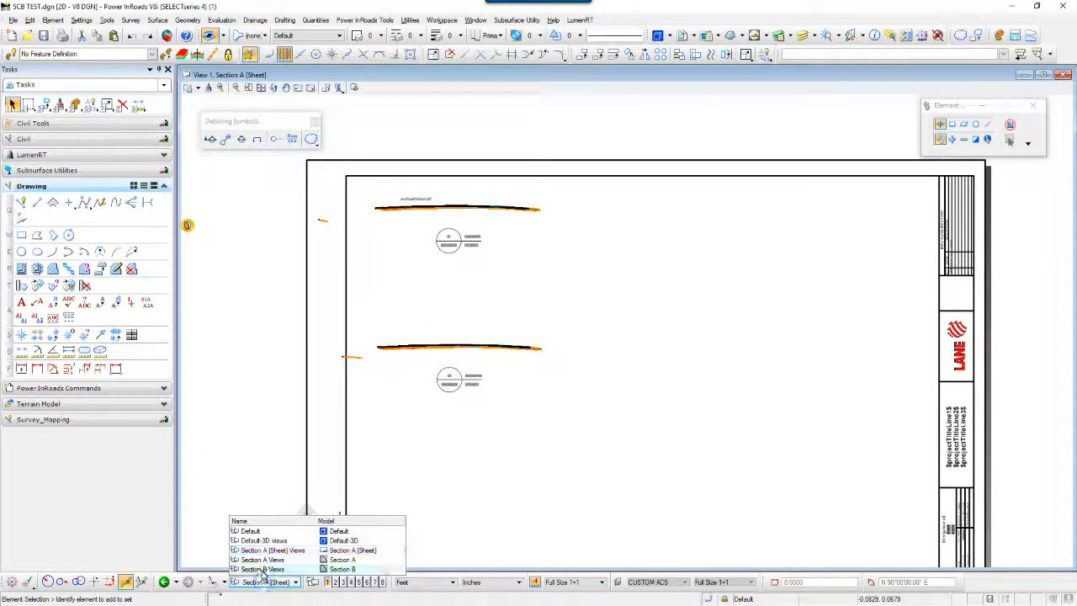
{"action": "left_click", "coordinate": [262, 570]}
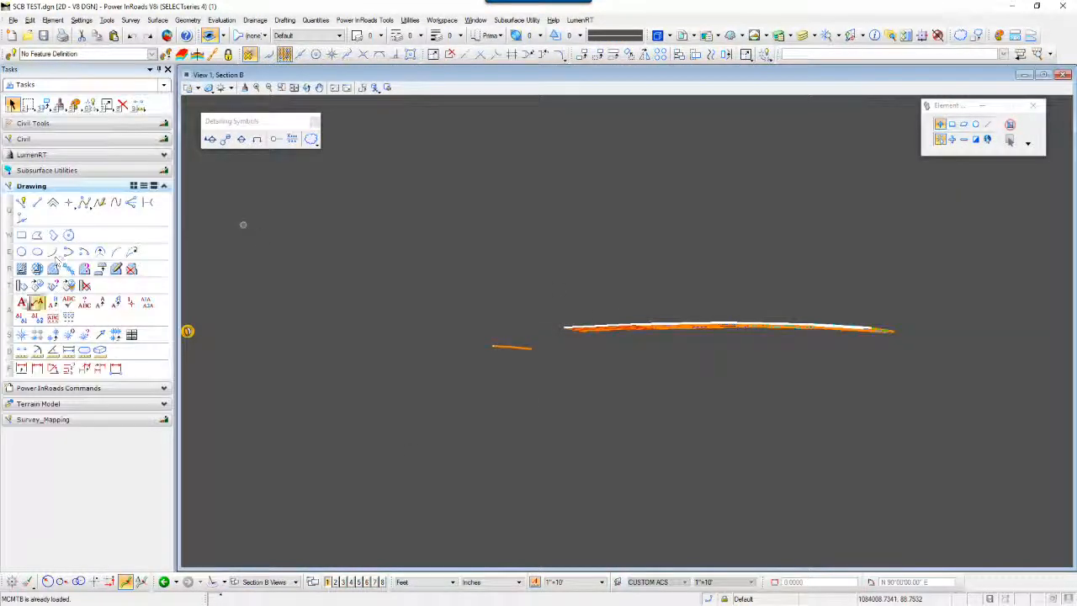
{"action": "left_click", "coordinate": [23, 302]}
{"action": "type", "text": "sfsdfdsfsdfdsf"}
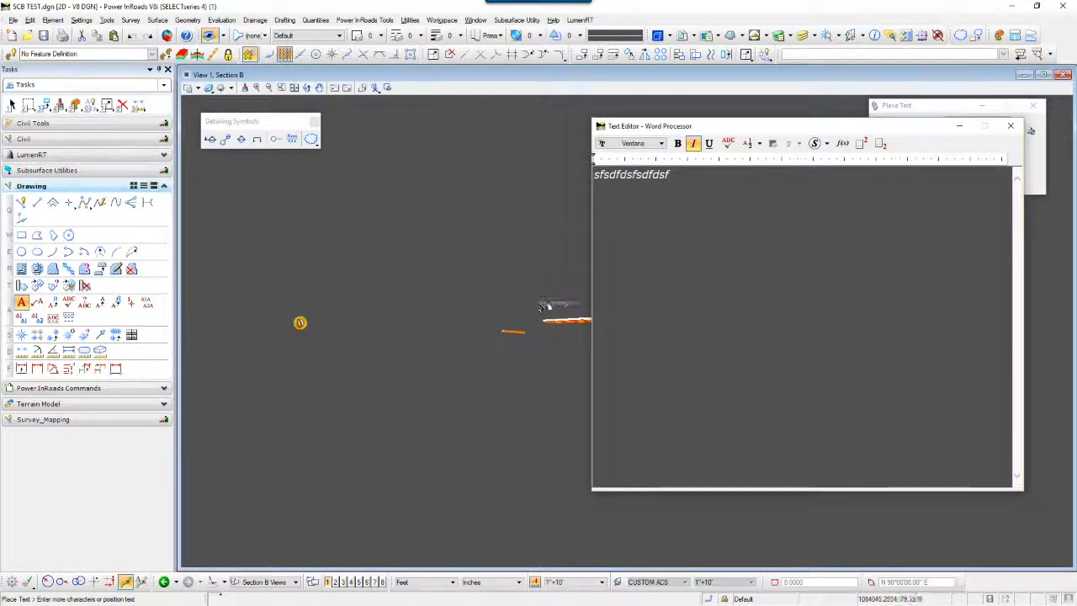
{"action": "left_click", "coordinate": [561, 312]}
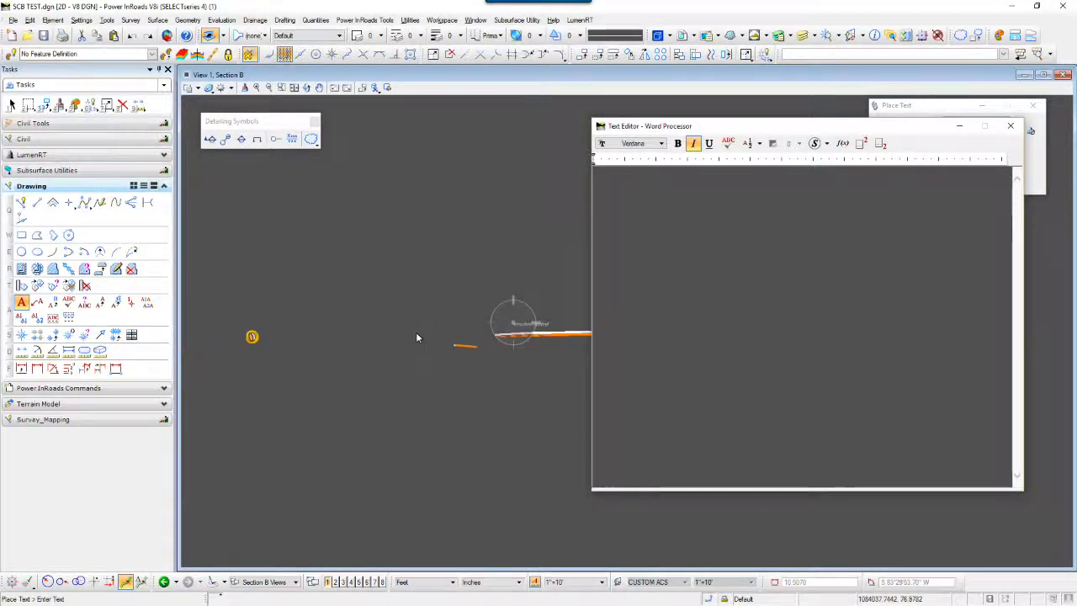
{"action": "left_click", "coordinate": [1011, 125]}
{"action": "scroll", "coordinate": [502, 320], "scroll_direction": "up", "scroll_amount": 5}
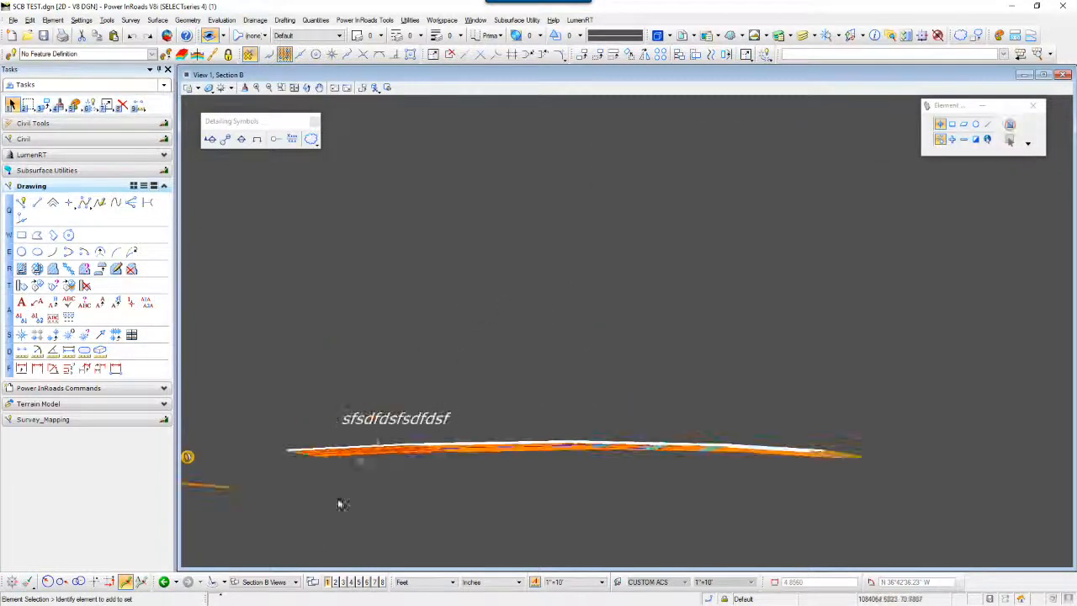
- Switch back to the Section A sheet model and check Section B for its text annotation
{"action": "left_click", "coordinate": [279, 582]}
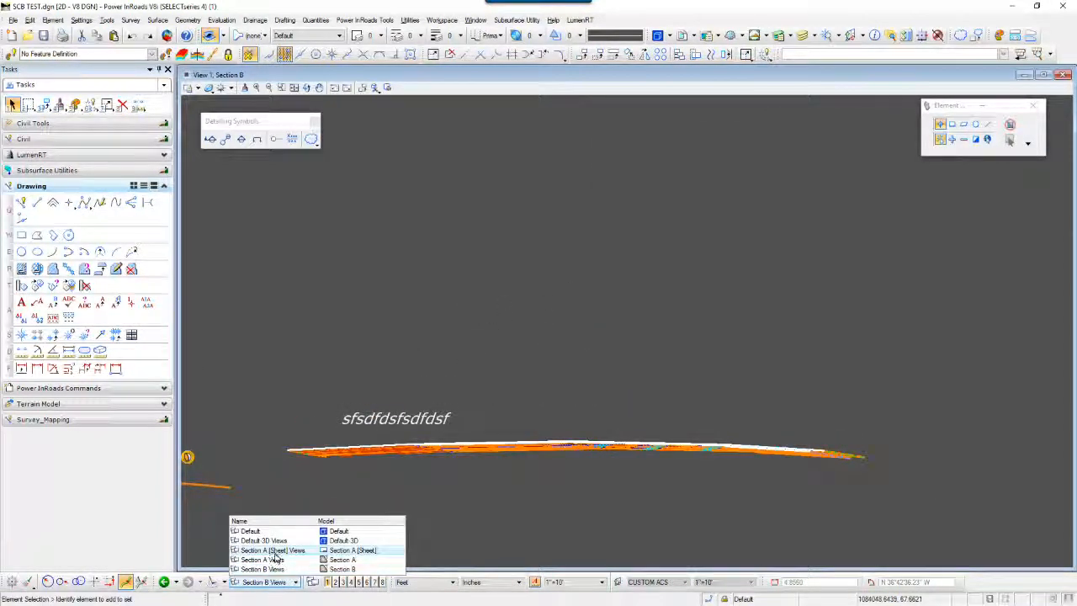
{"action": "left_click", "coordinate": [273, 551]}
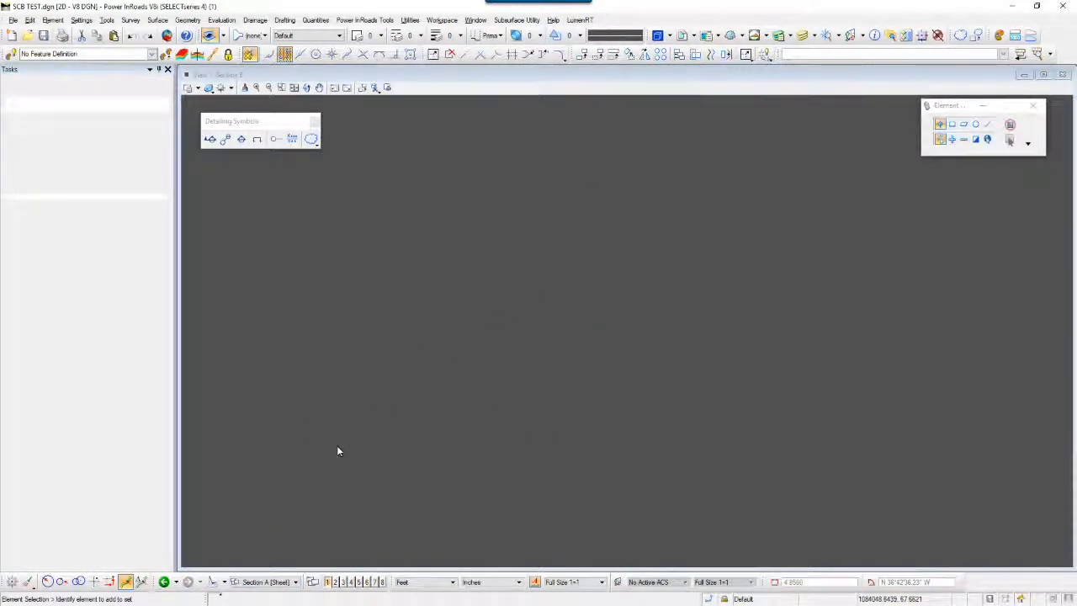
{"action": "scroll", "coordinate": [412, 202], "scroll_direction": "up", "scroll_amount": 2}
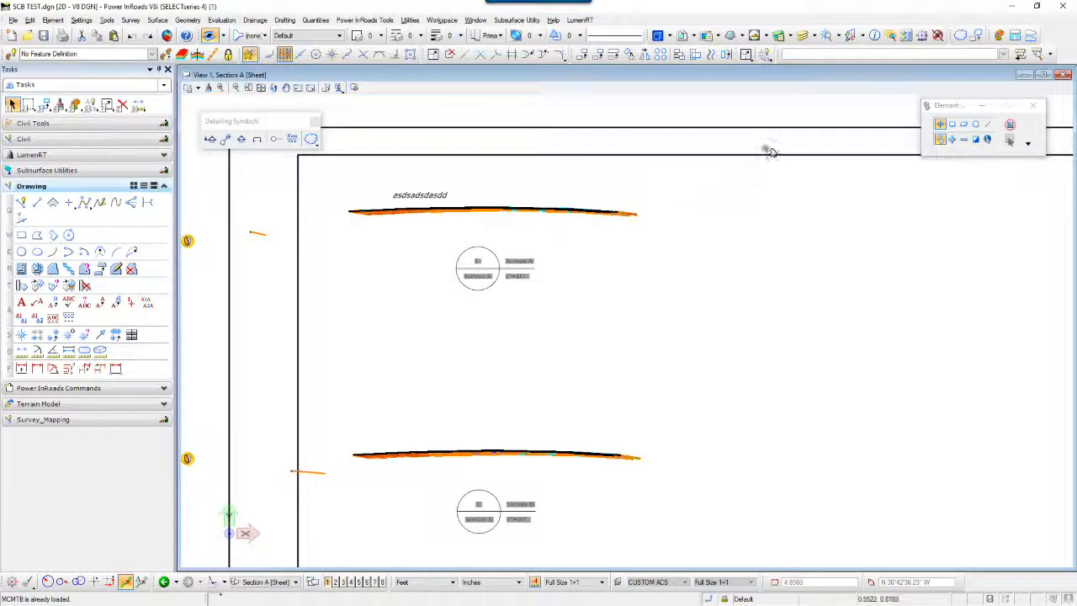
- Try to reload the SCB TEST.dgn Default-3D reference attached to the Section A sheet
{"action": "left_click", "coordinate": [682, 35]}
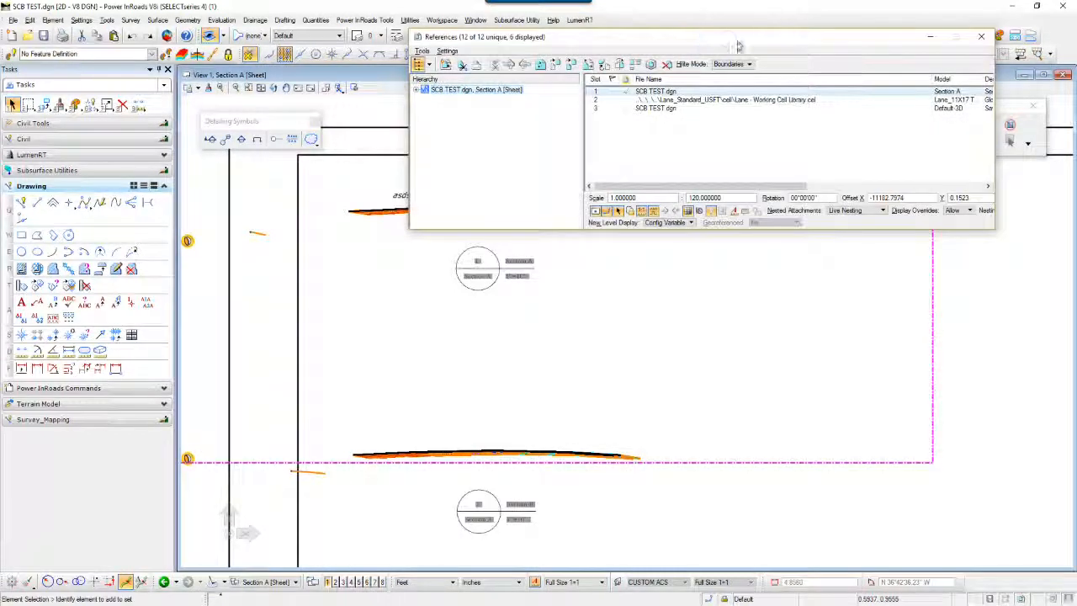
{"action": "left_click", "coordinate": [653, 107]}
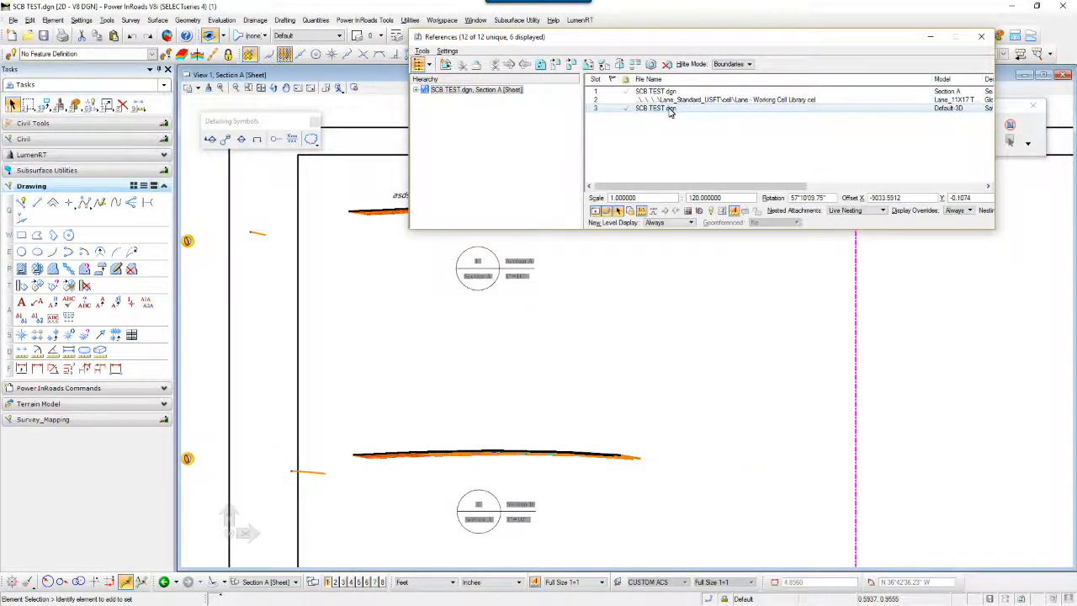
{"action": "right_click", "coordinate": [671, 112]}
{"action": "left_click", "coordinate": [693, 131]}
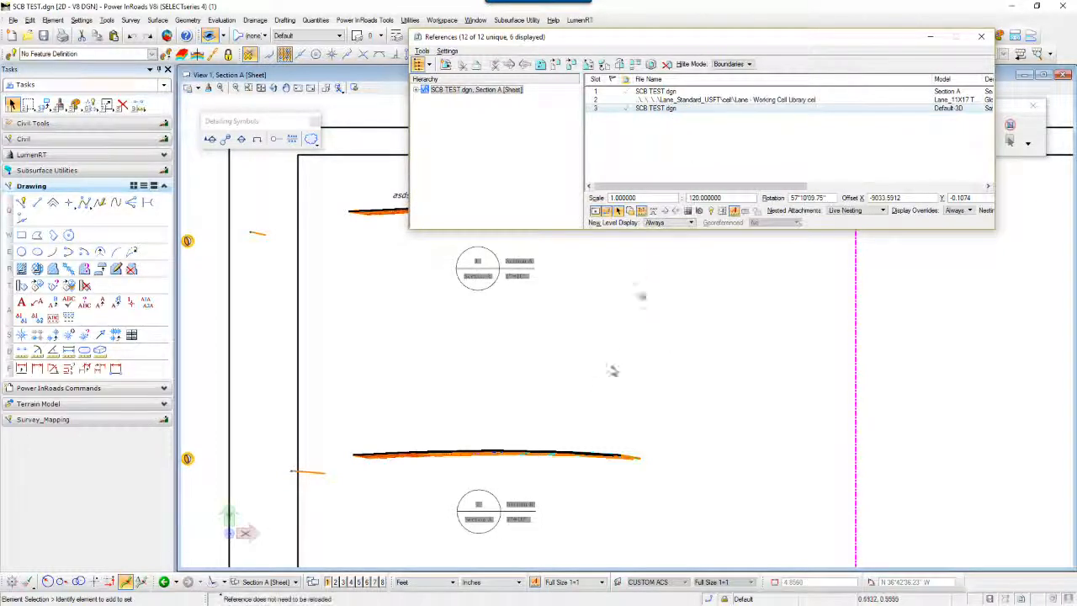
{"action": "left_click", "coordinate": [424, 432]}
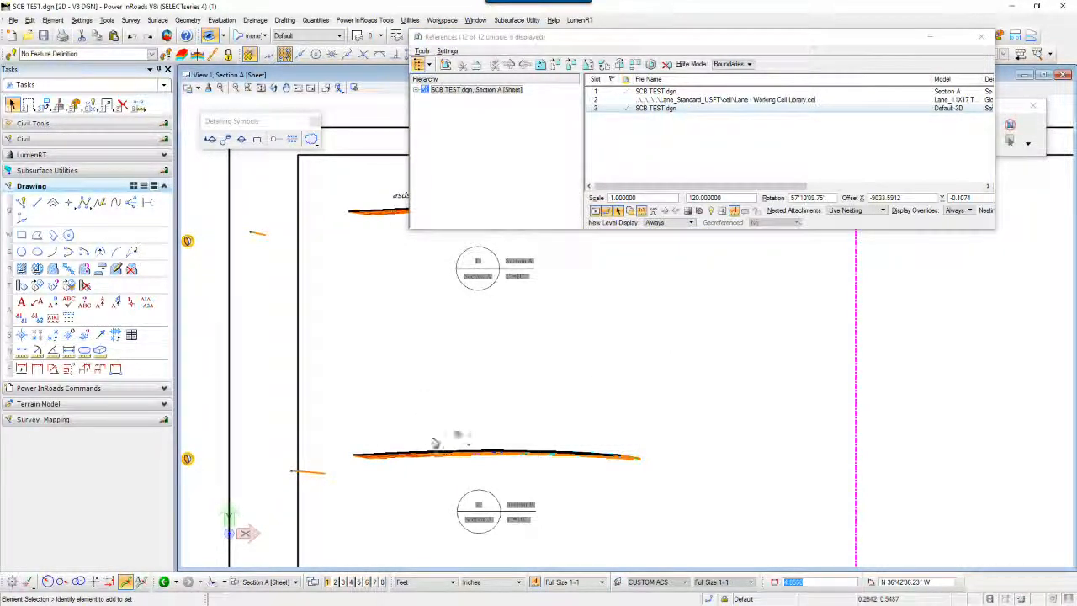
- Recheck the text in the Section B drawing model, returning to the Section A sheet model
{"action": "left_click", "coordinate": [268, 582]}
{"action": "left_click", "coordinate": [262, 569]}
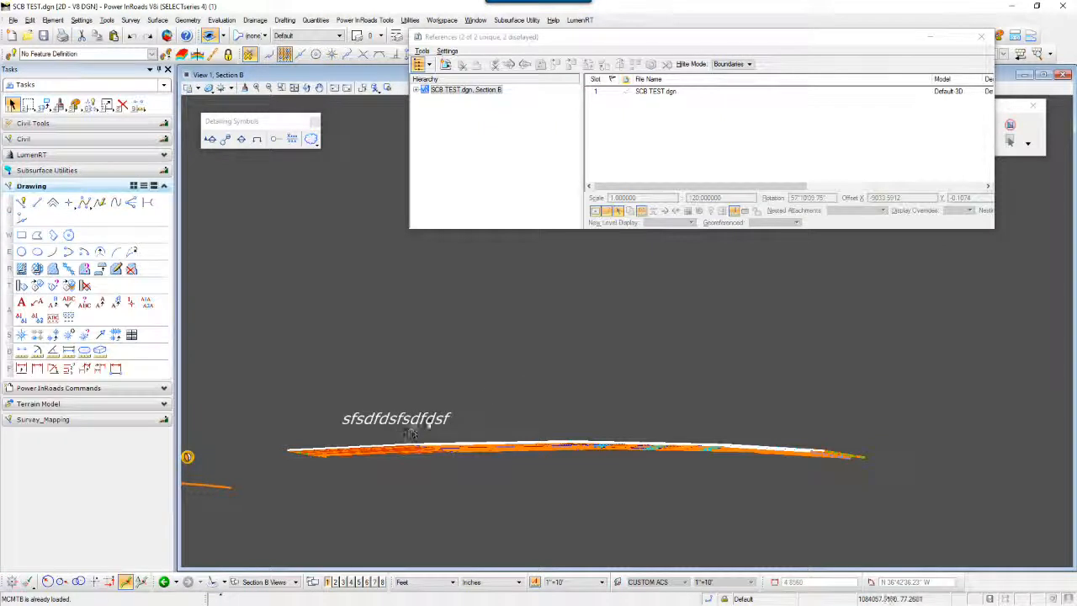
{"action": "left_click", "coordinate": [266, 581]}
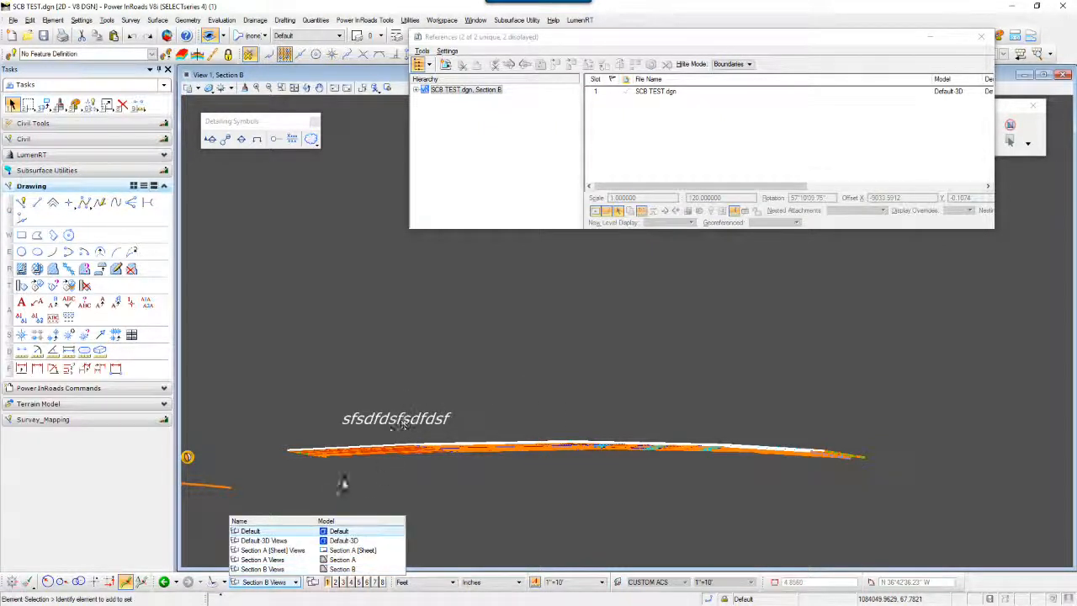
{"action": "left_click", "coordinate": [274, 550]}
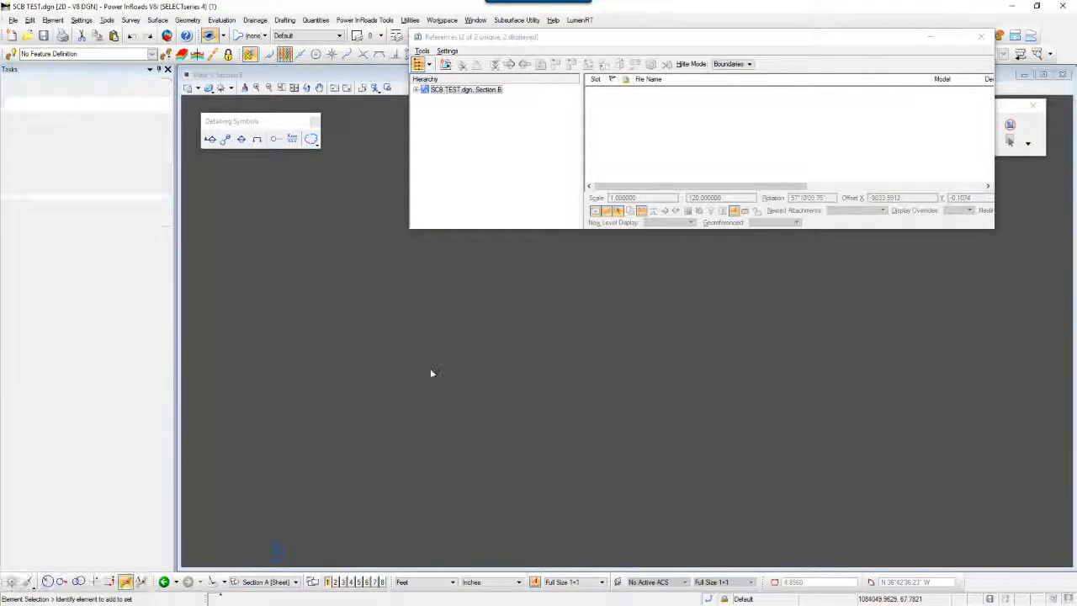